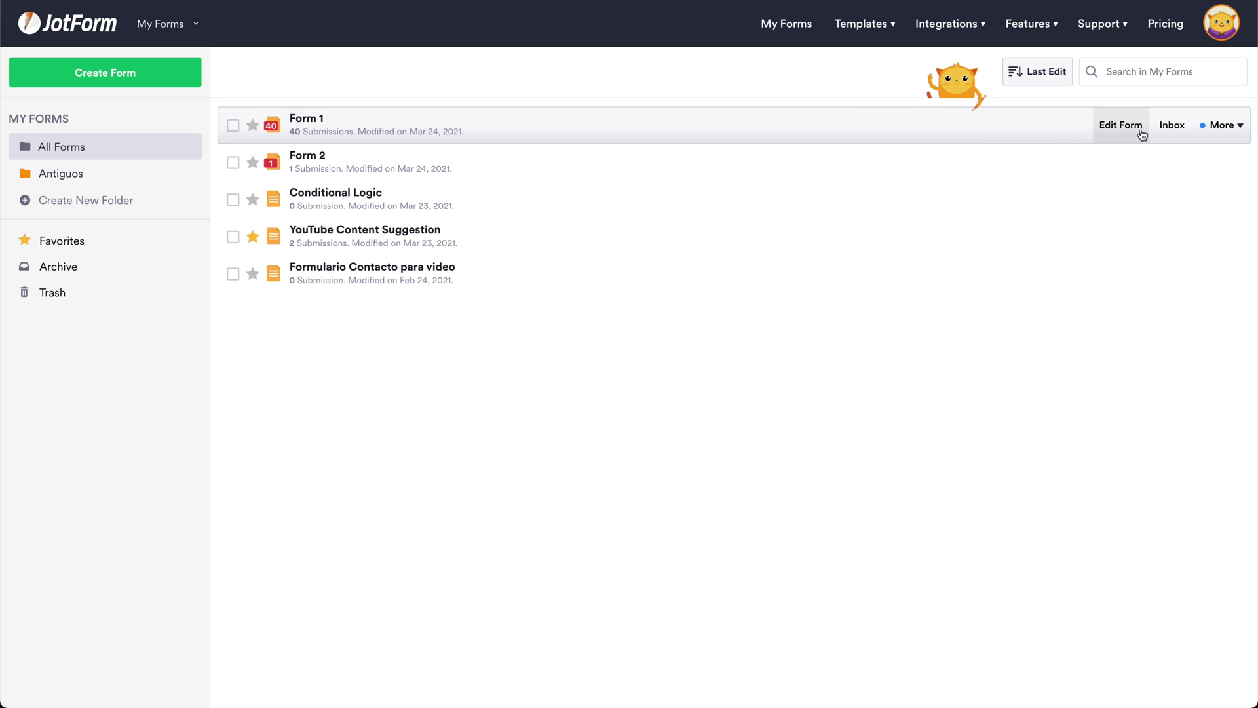
From Form 1's More menu, choose Create PDF Document
{"action": "left_click", "coordinate": [1222, 125]}
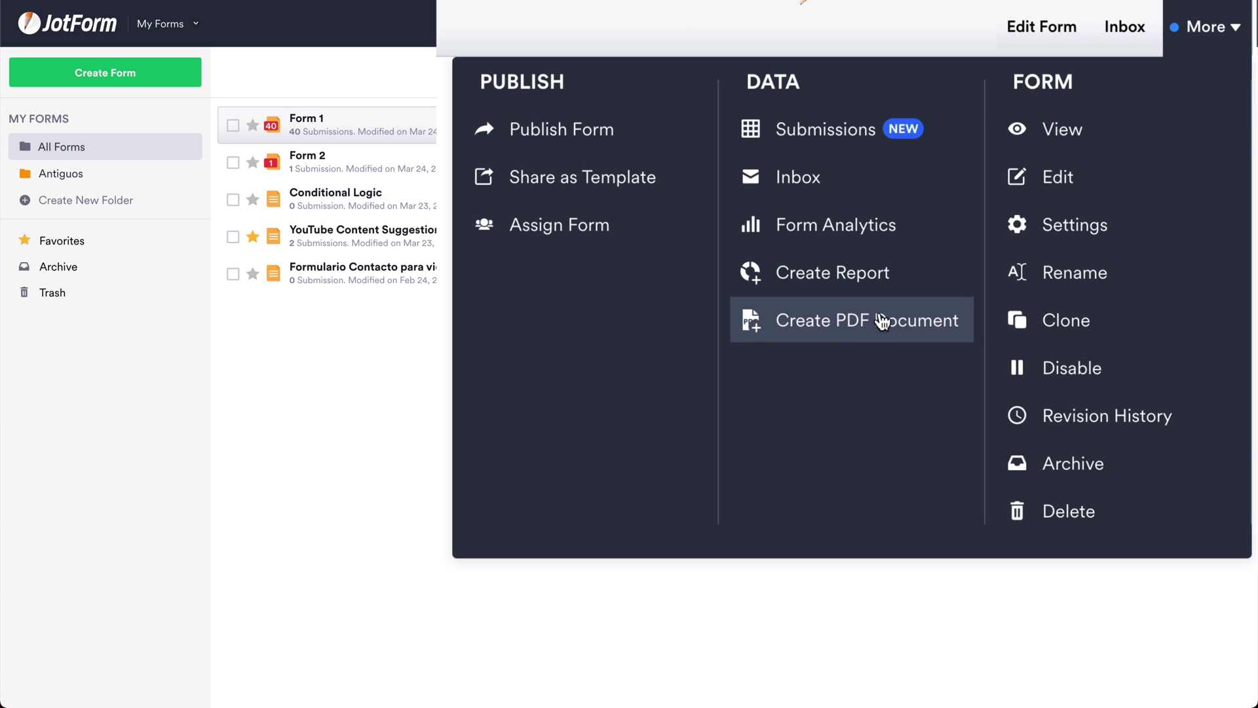
{"action": "left_click", "coordinate": [871, 343]}
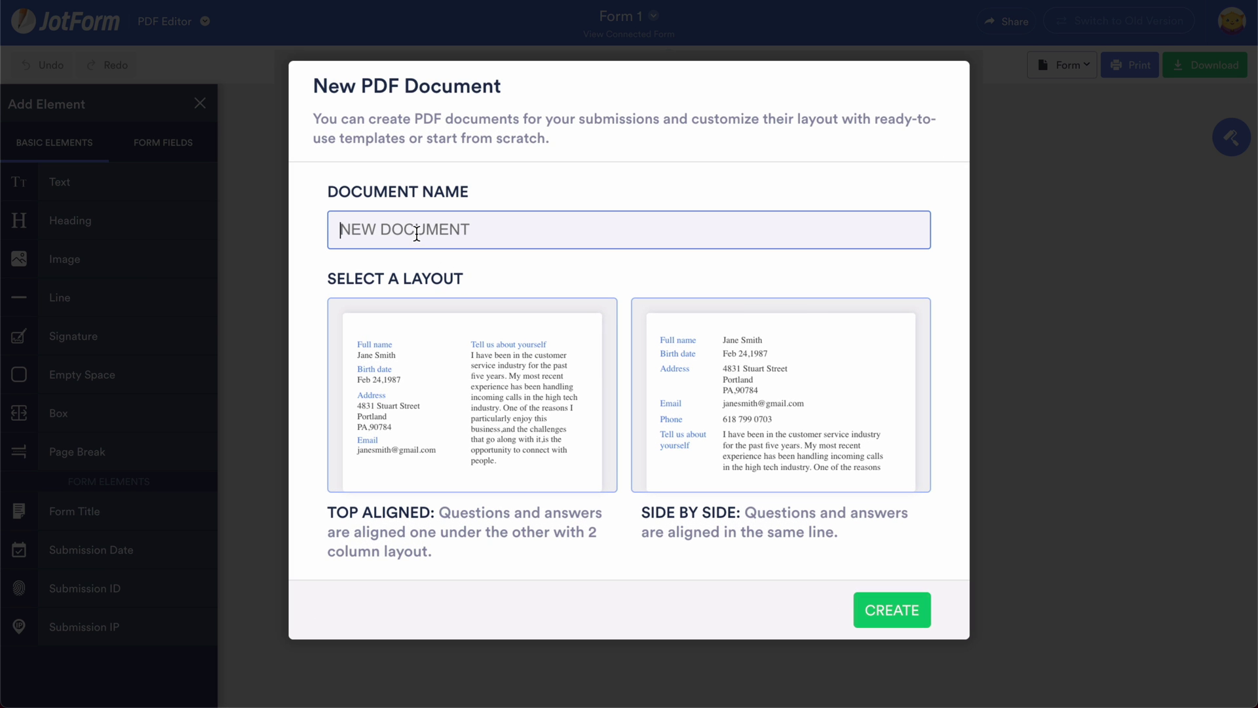
Name the document NEW DOC, pick the Top Aligned layout, and create it
{"action": "type", "text": "NEW DOC"}
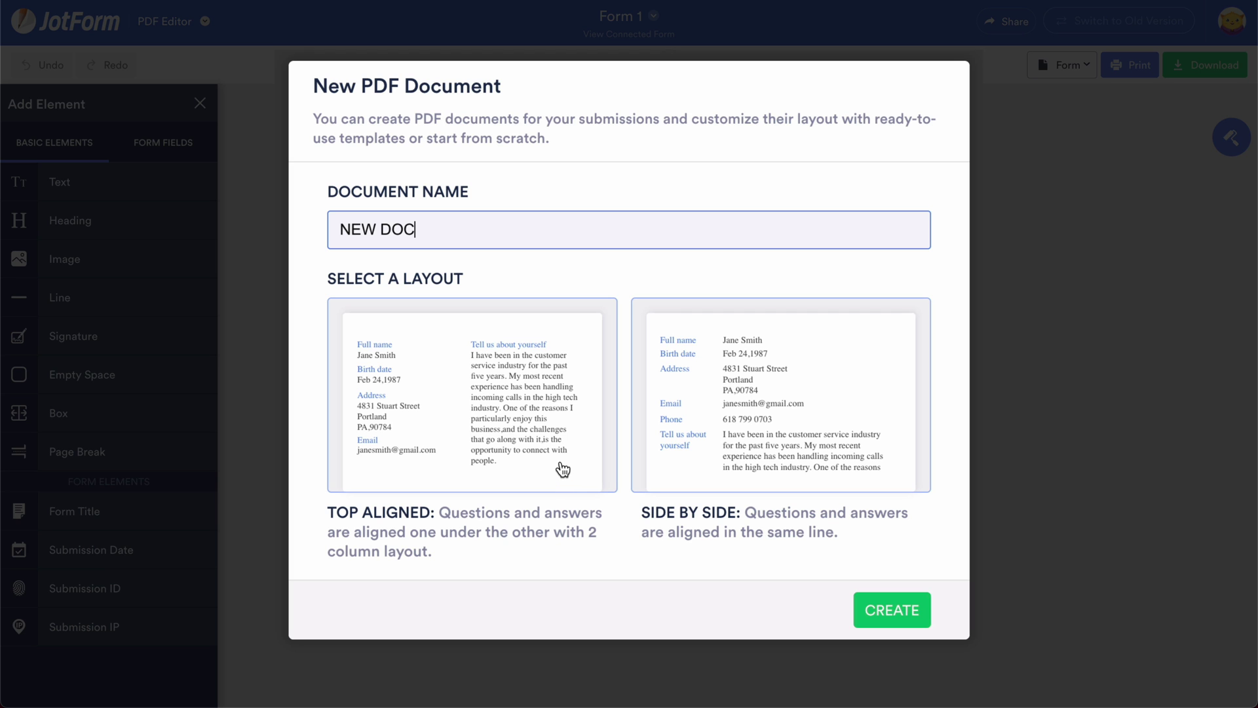
{"action": "left_click", "coordinate": [562, 469]}
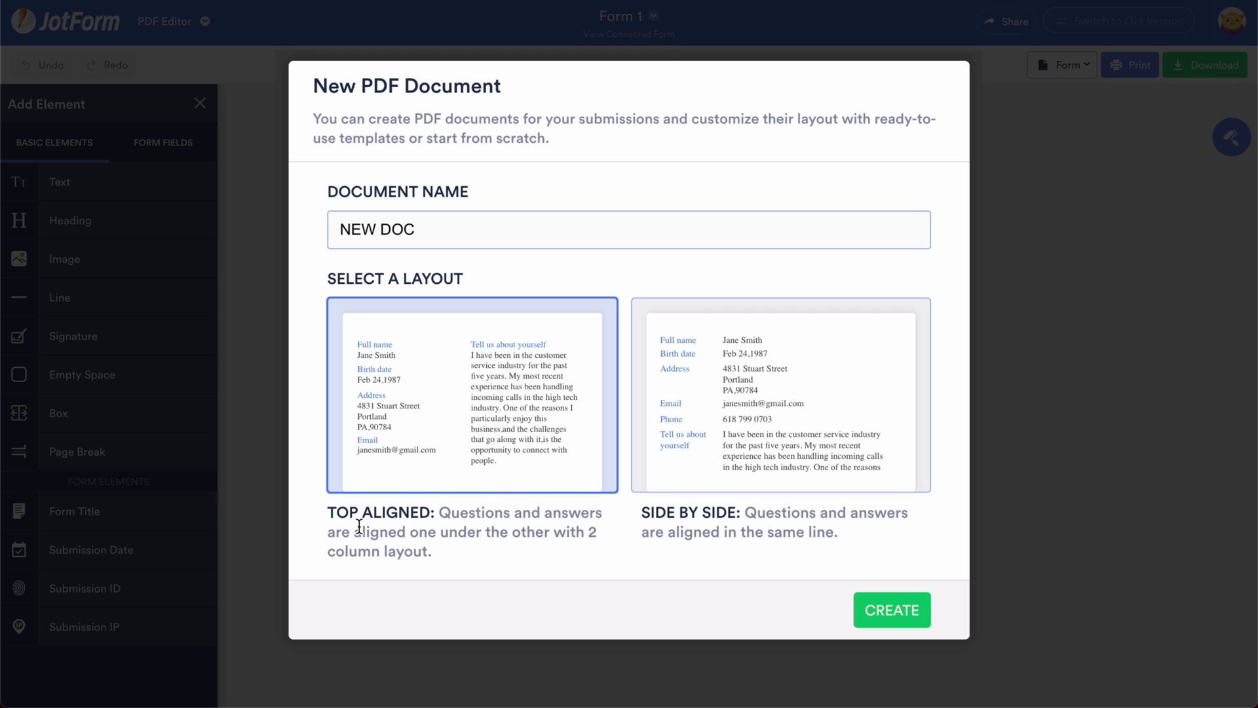
{"action": "left_click", "coordinate": [871, 606]}
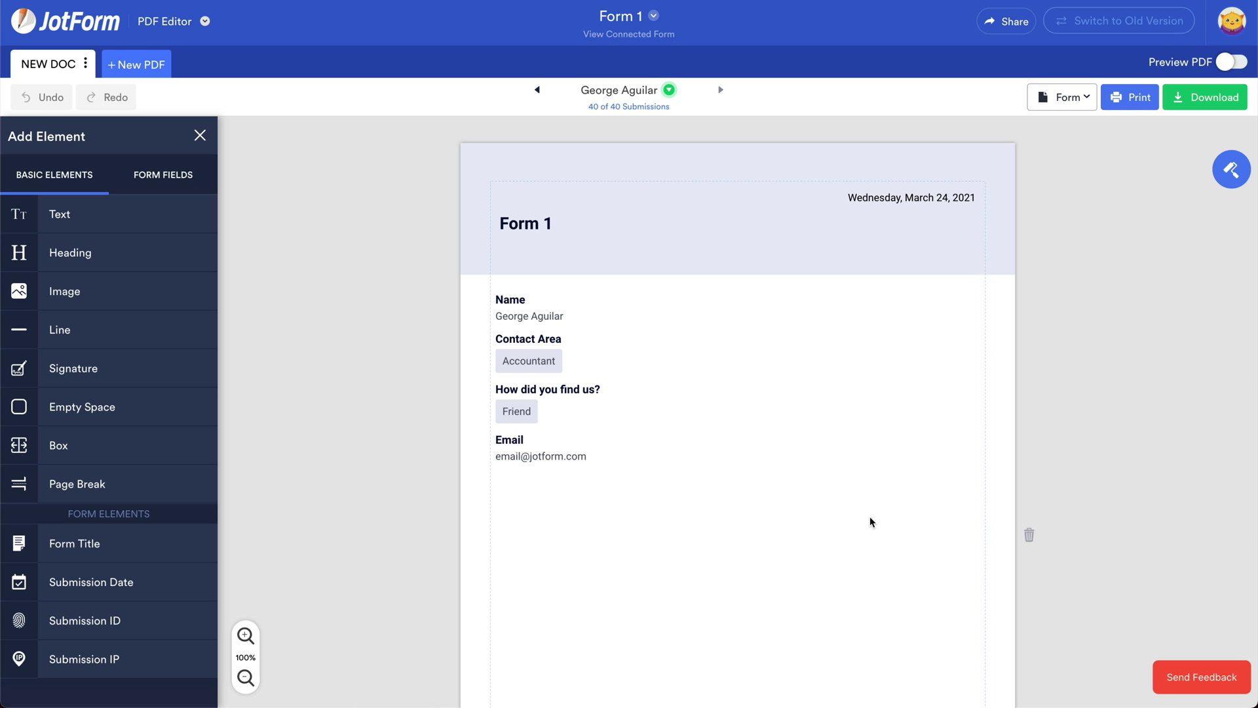
Open the page Layout Settings and look through the ready-made PDF templates
{"action": "left_click", "coordinate": [1232, 169]}
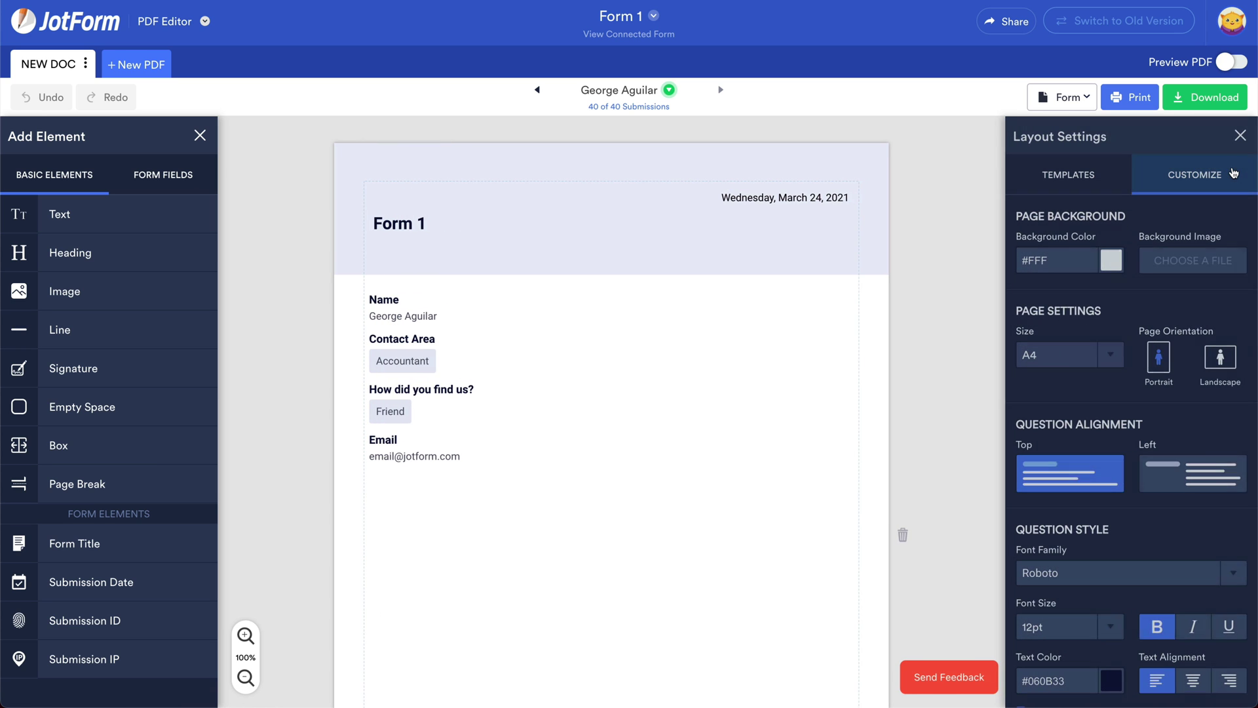
{"action": "left_click", "coordinate": [1078, 191]}
{"action": "scroll", "coordinate": [1145, 449], "scroll_direction": "down", "scroll_amount": 2}
{"action": "scroll", "coordinate": [1146, 449], "scroll_direction": "down", "scroll_amount": 6}
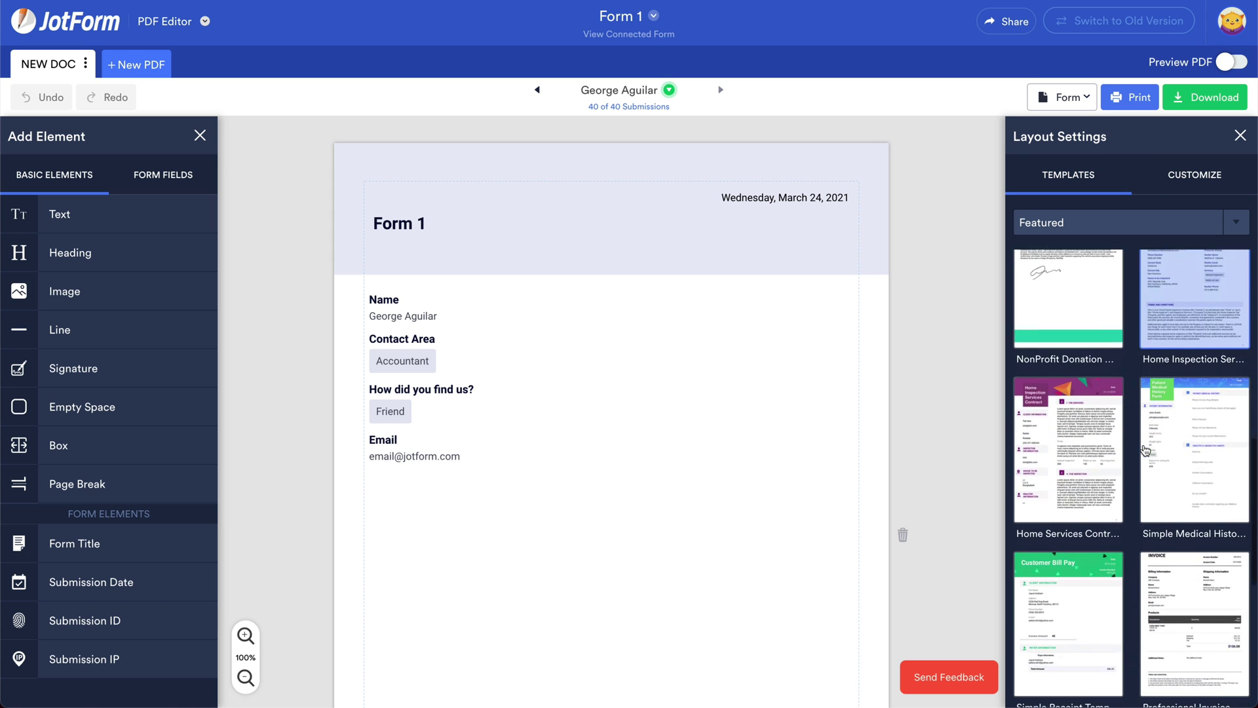
{"action": "scroll", "coordinate": [1145, 449], "scroll_direction": "up", "scroll_amount": 6}
{"action": "left_click", "coordinate": [1189, 176]}
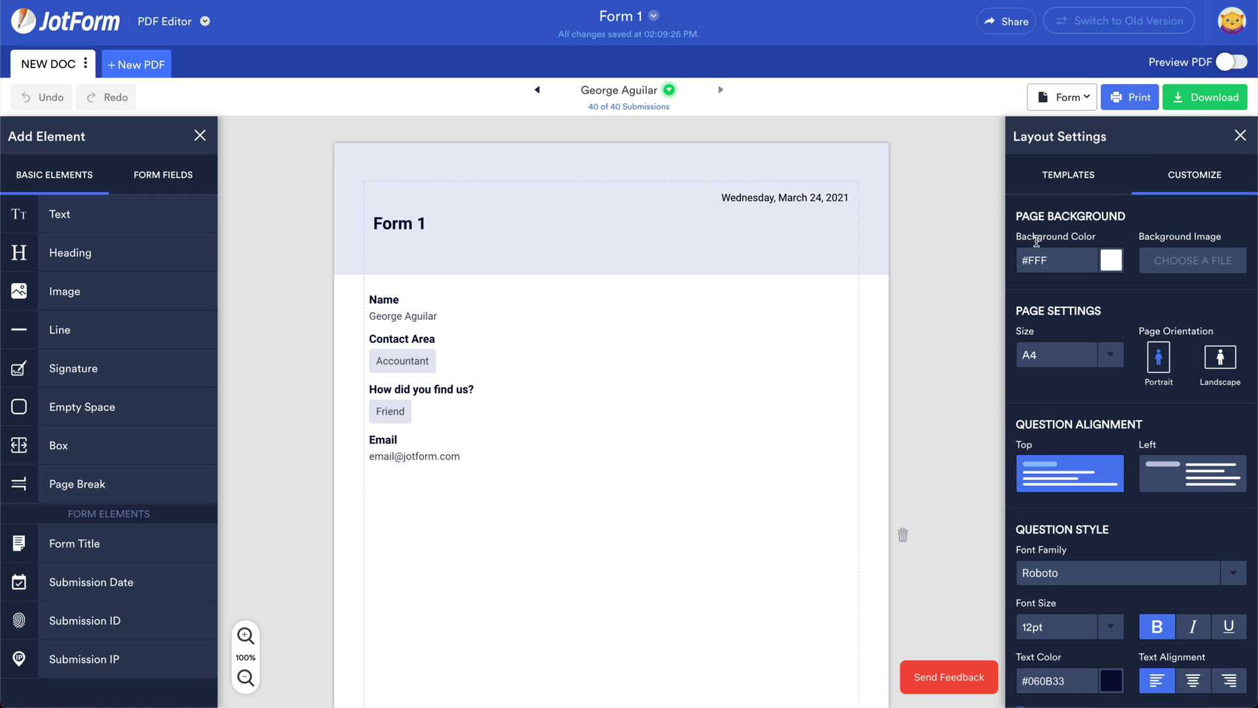
Switch the page to Landscape, try Left alignment, then keep question labels Top-aligned
{"action": "scroll", "coordinate": [1121, 308], "scroll_direction": "down", "scroll_amount": 3}
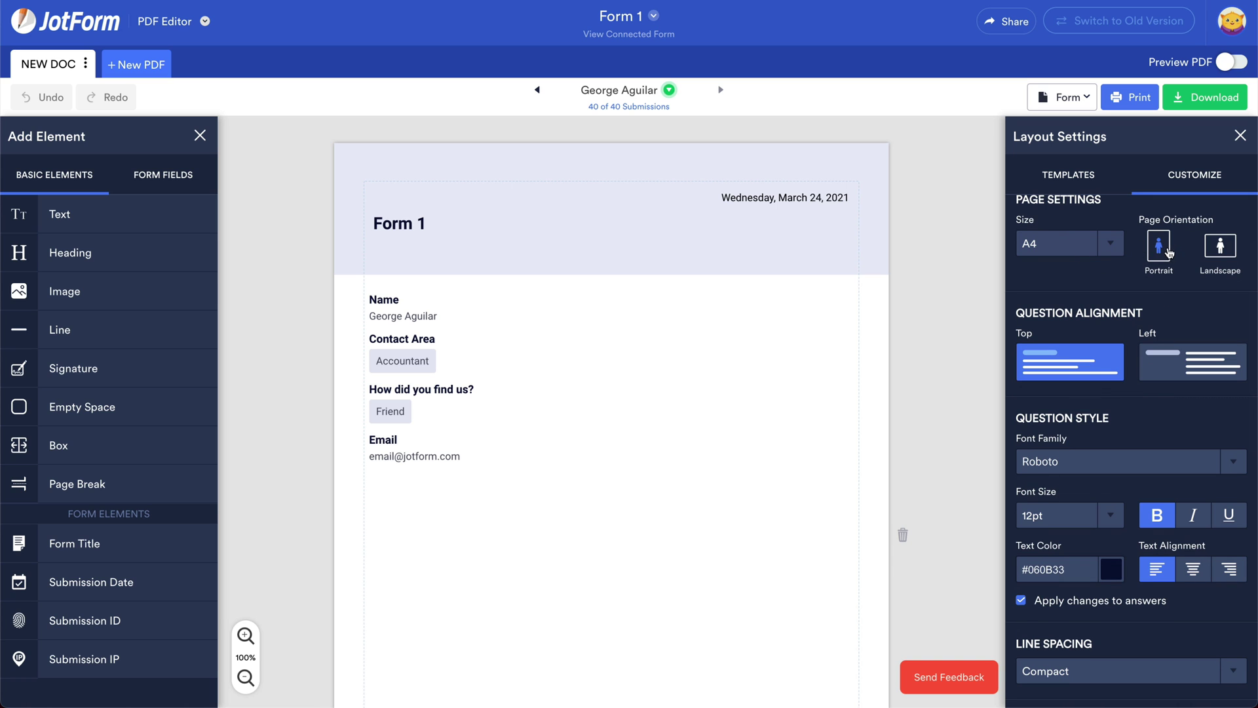
{"action": "left_click", "coordinate": [1219, 248]}
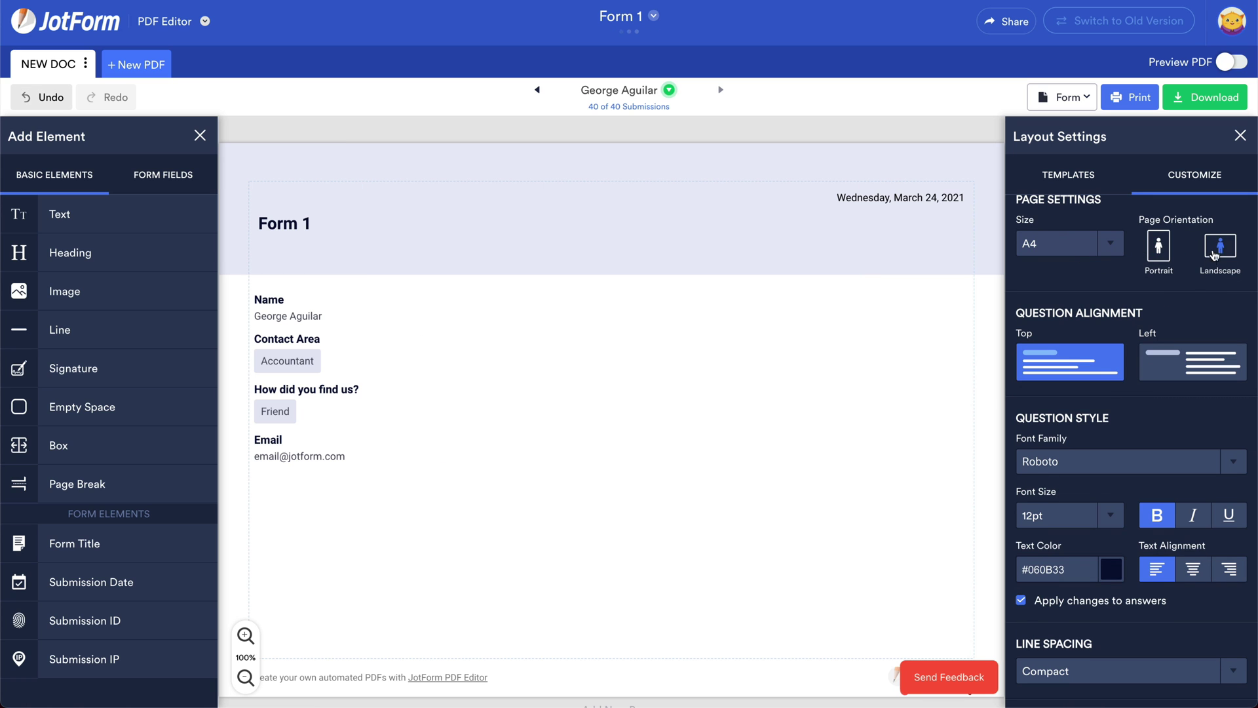
{"action": "scroll", "coordinate": [1174, 281], "scroll_direction": "down", "scroll_amount": 1}
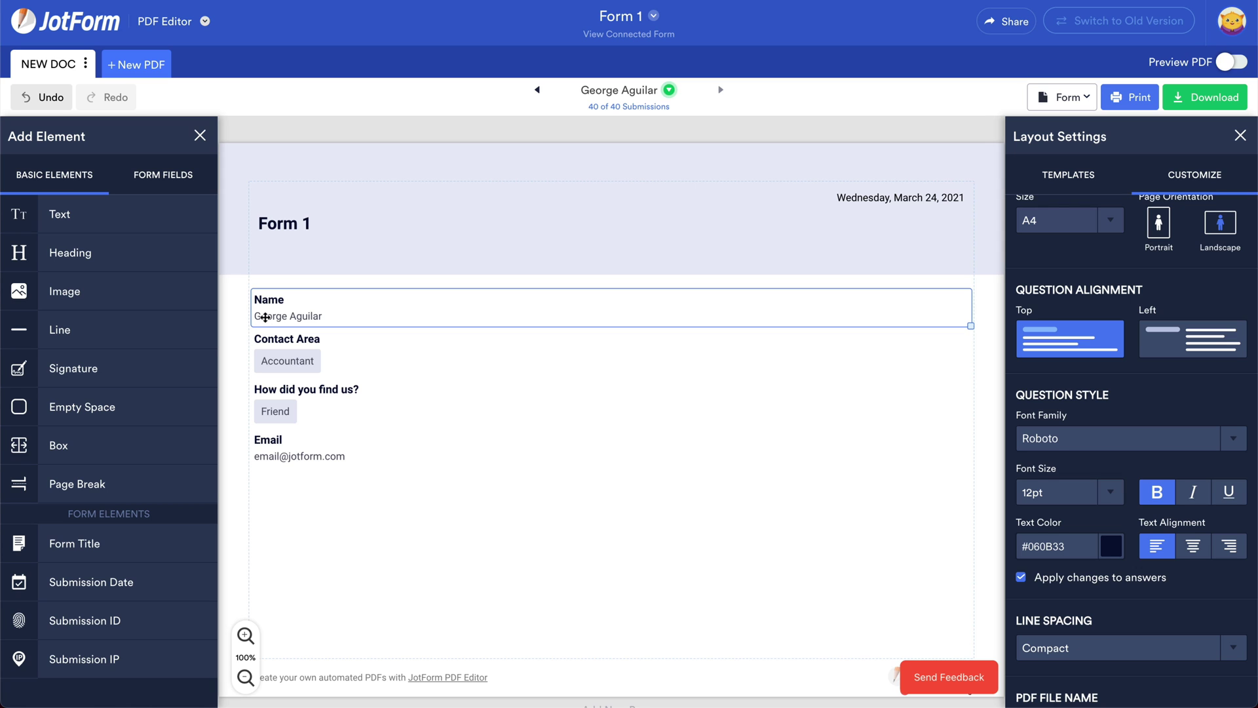
{"action": "left_click", "coordinate": [1186, 342]}
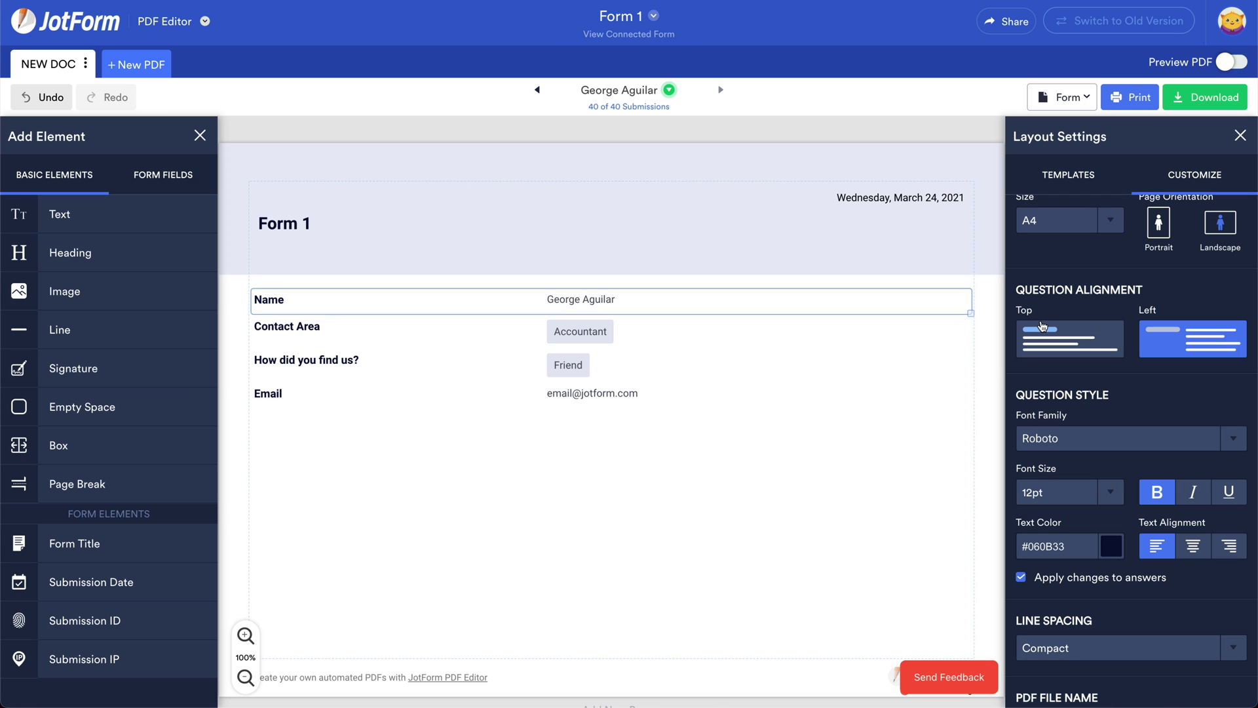
{"action": "left_click", "coordinate": [1078, 342]}
{"action": "scroll", "coordinate": [1094, 393], "scroll_direction": "down", "scroll_amount": 3}
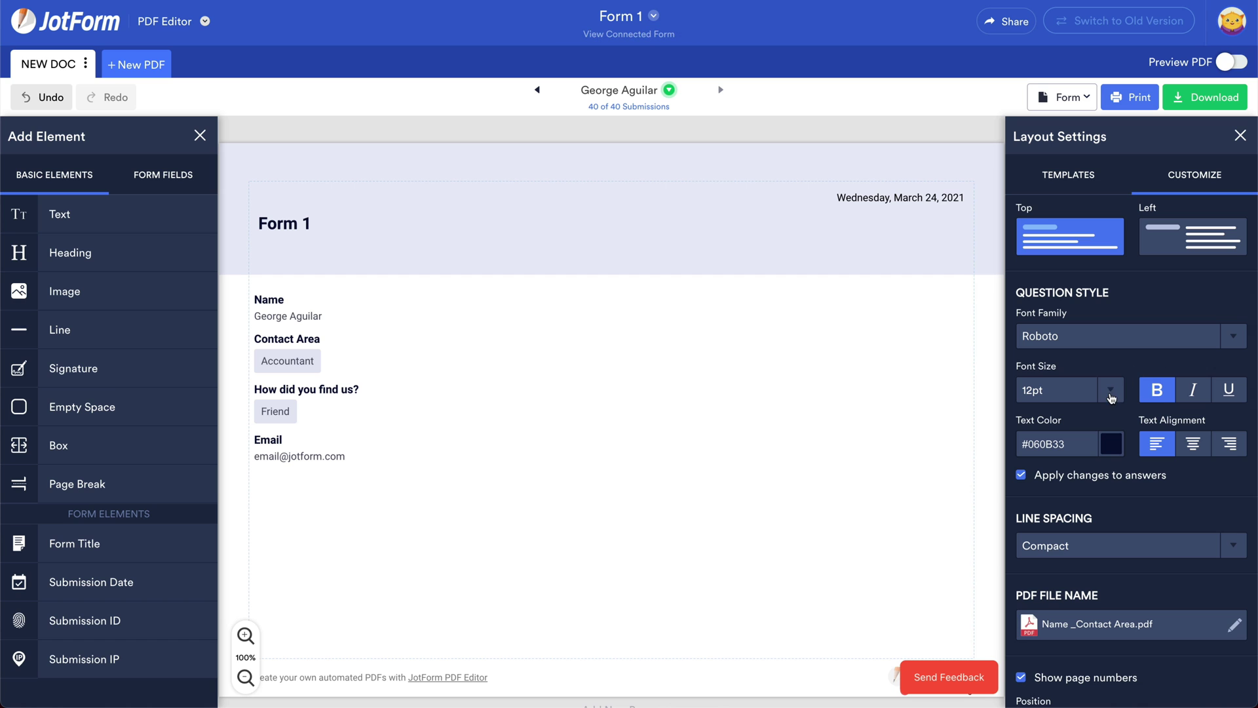
{"action": "scroll", "coordinate": [1201, 410], "scroll_direction": "down", "scroll_amount": 5}
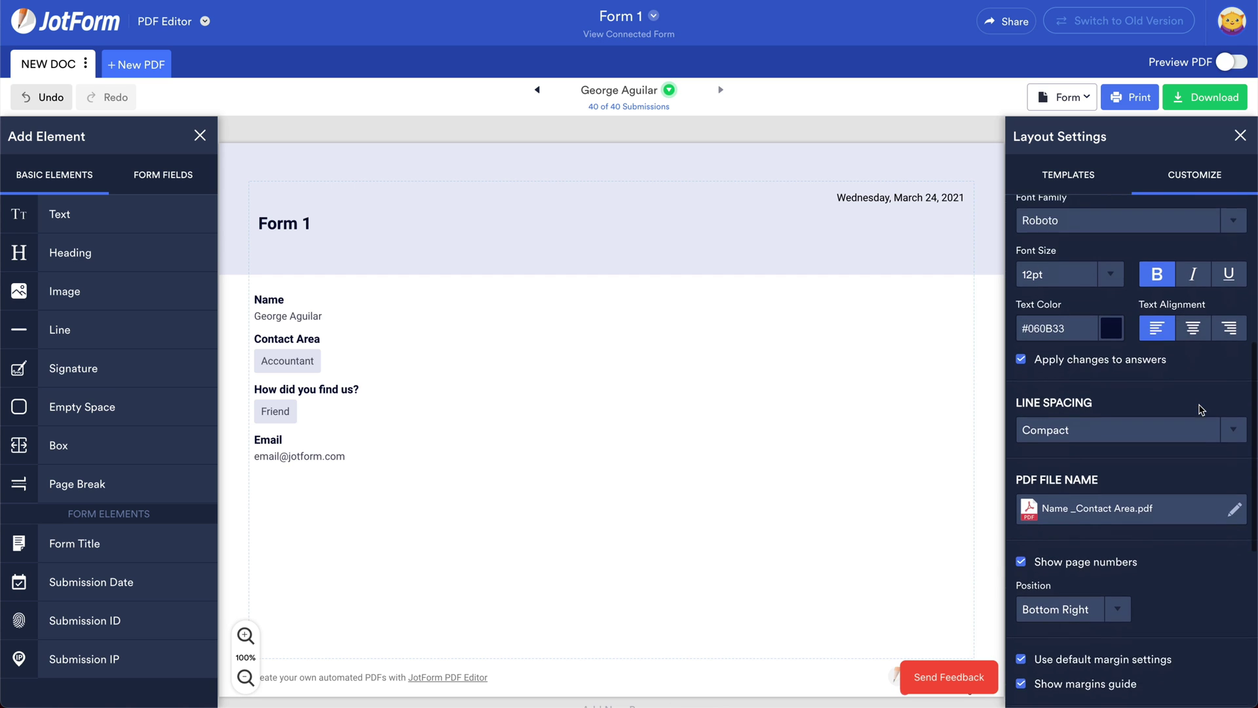
{"action": "scroll", "coordinate": [1106, 415], "scroll_direction": "down", "scroll_amount": 4}
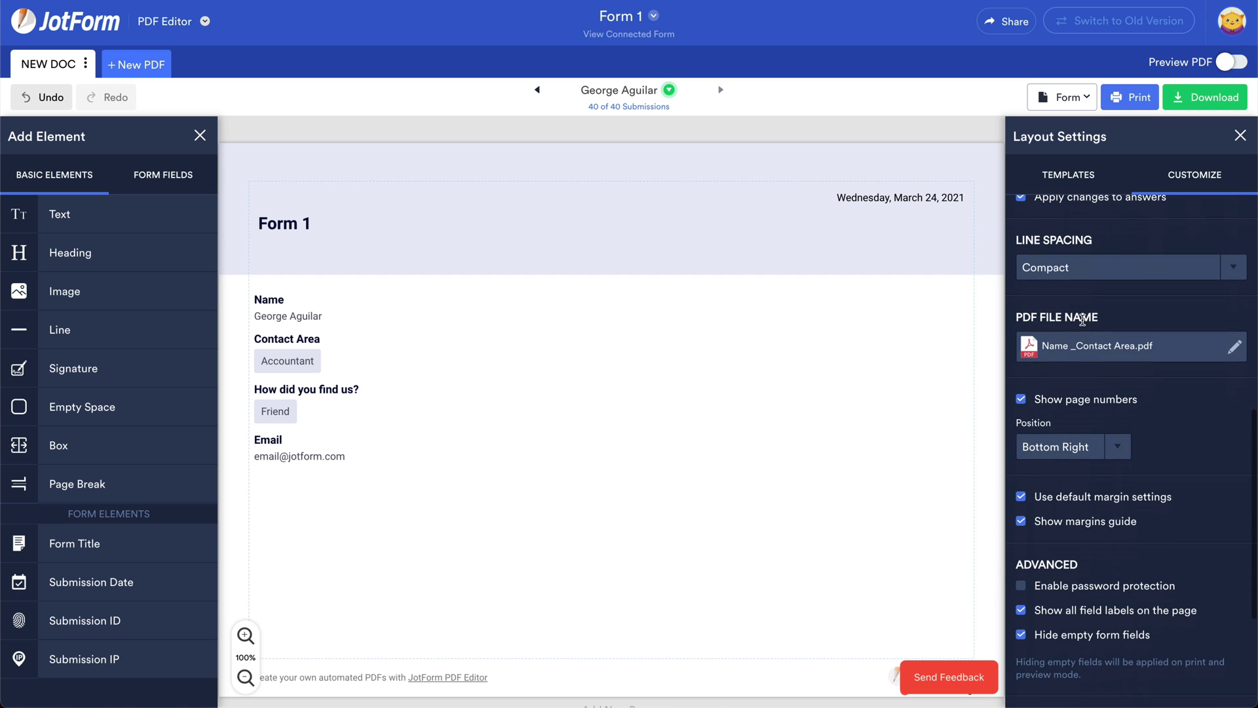
{"action": "scroll", "coordinate": [1140, 435], "scroll_direction": "down", "scroll_amount": 6}
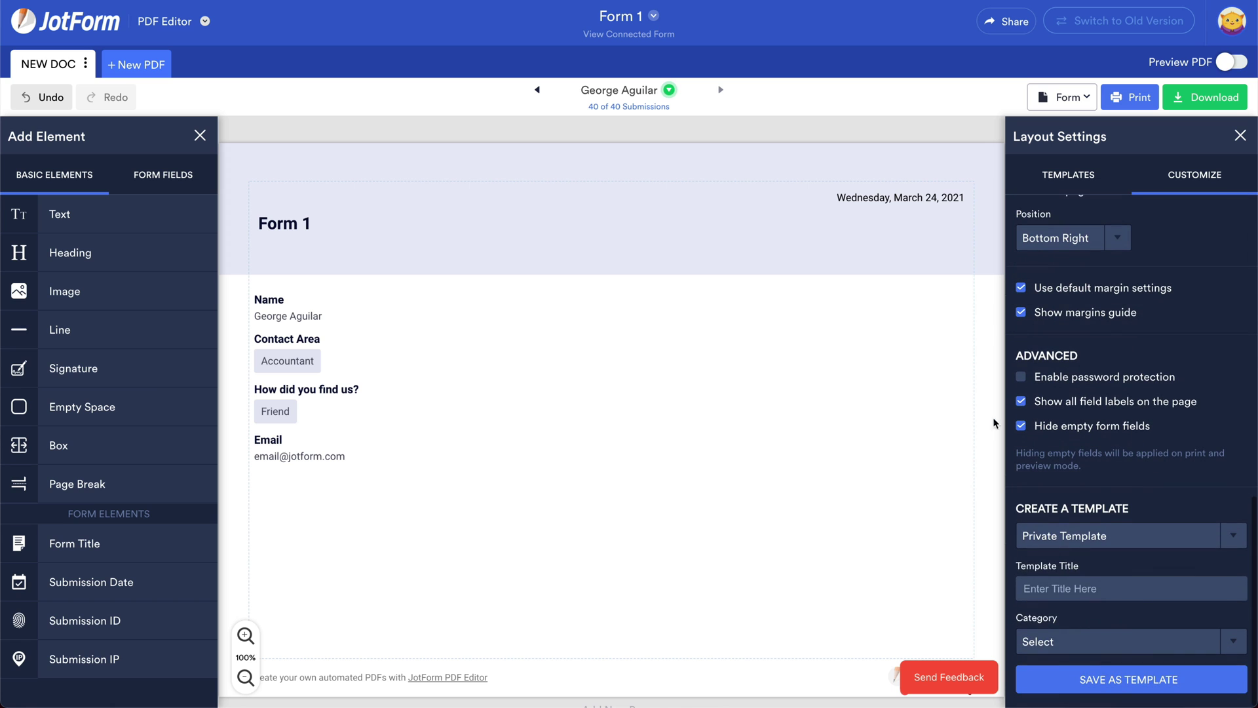
{"action": "left_click", "coordinate": [1240, 136]}
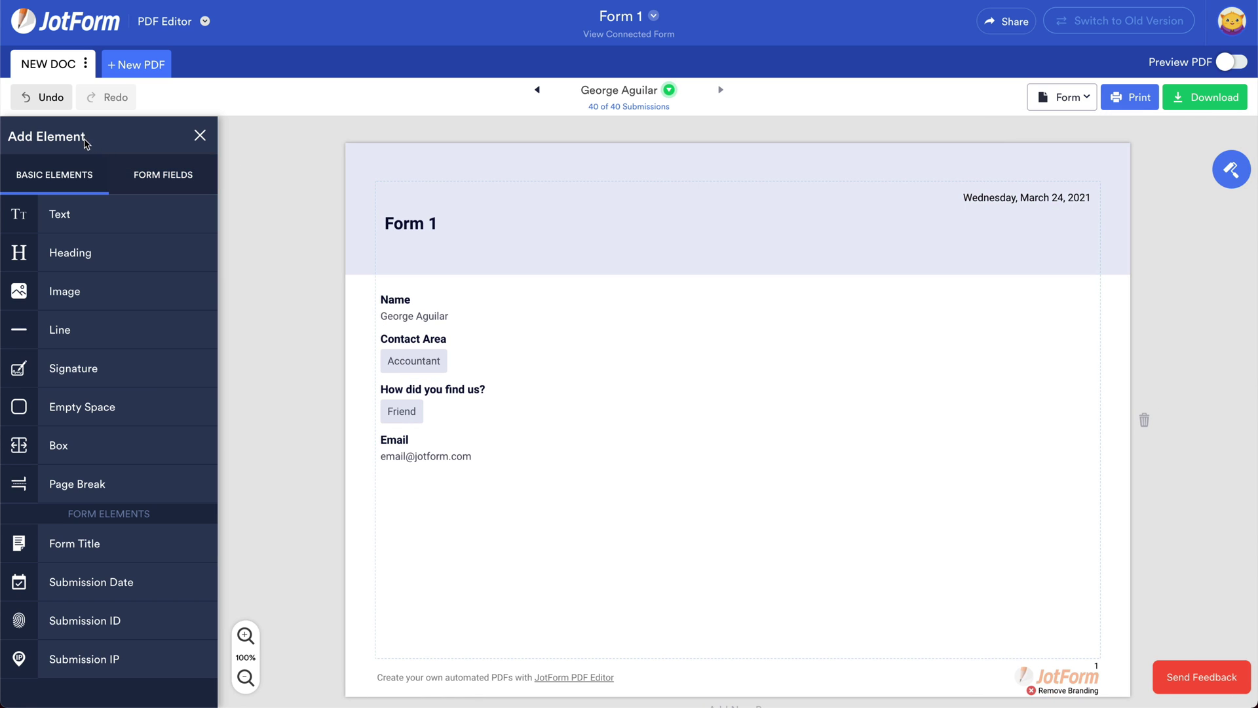
{"action": "left_click", "coordinate": [161, 184]}
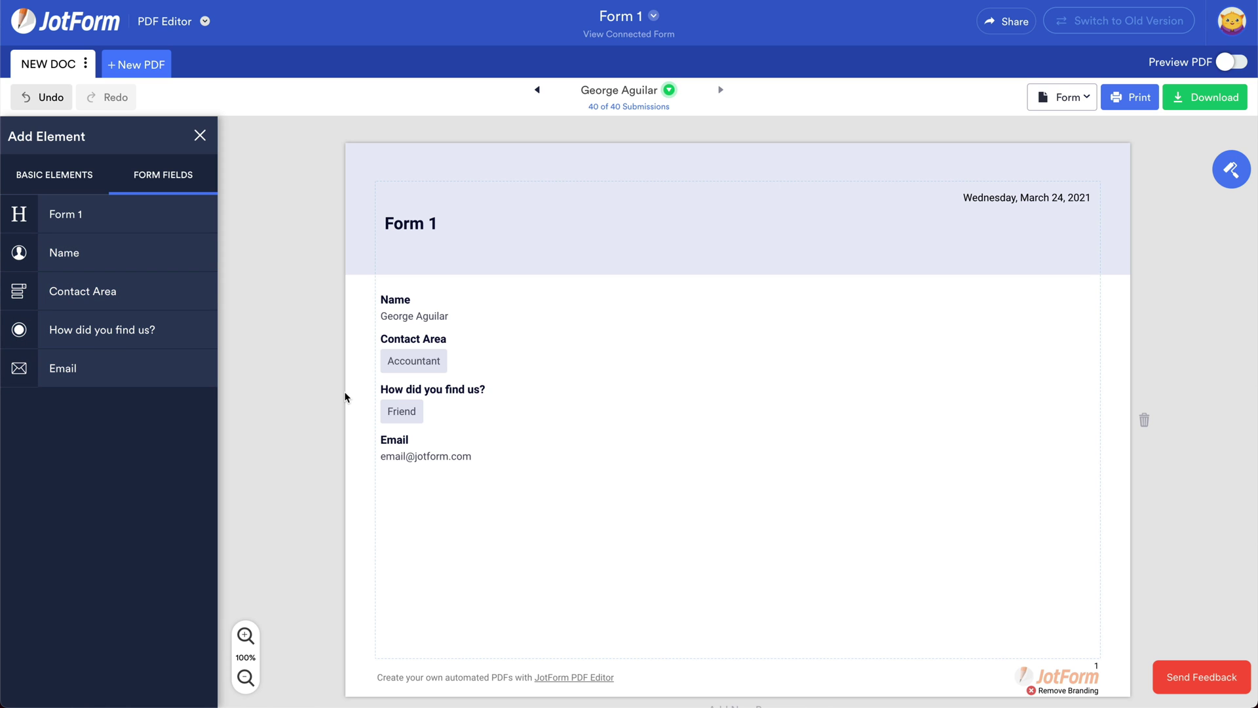
{"action": "left_click", "coordinate": [92, 185]}
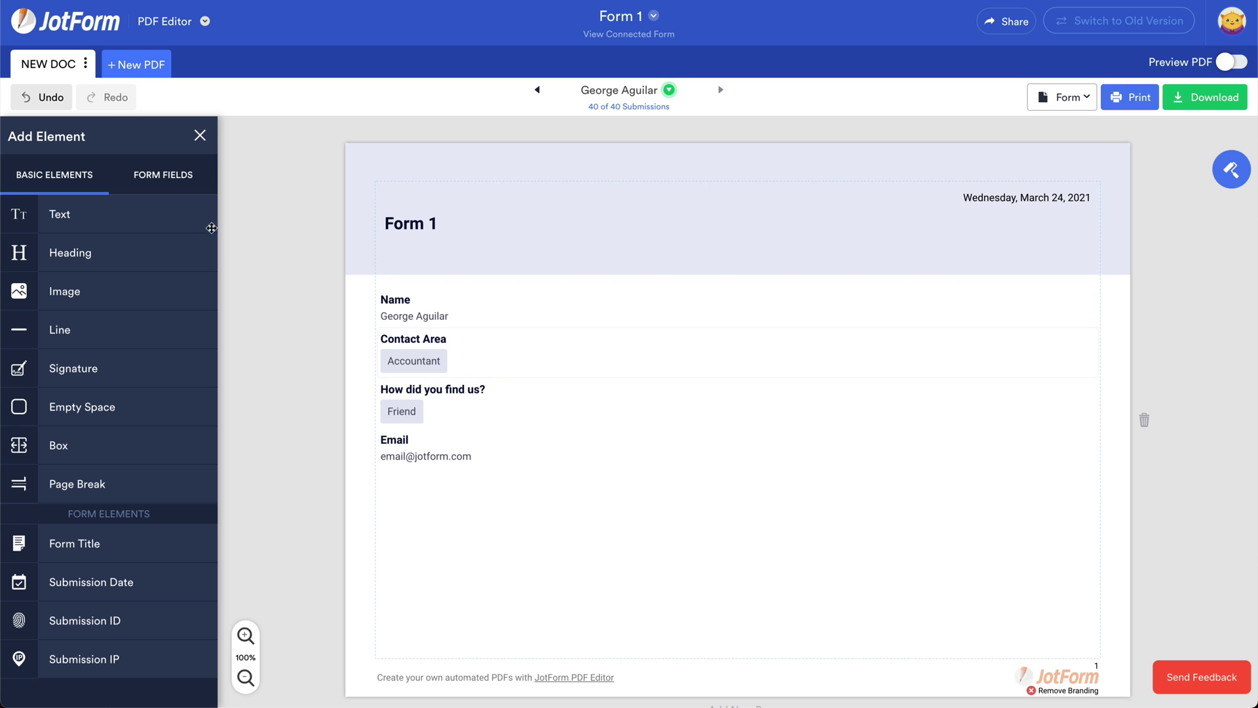
Place an image at the page top with the saved JotForm logo, shrunk to half height
{"action": "left_click_drag", "start_coordinate": [89, 289], "coordinate": [786, 221]}
{"action": "left_click", "coordinate": [872, 195]}
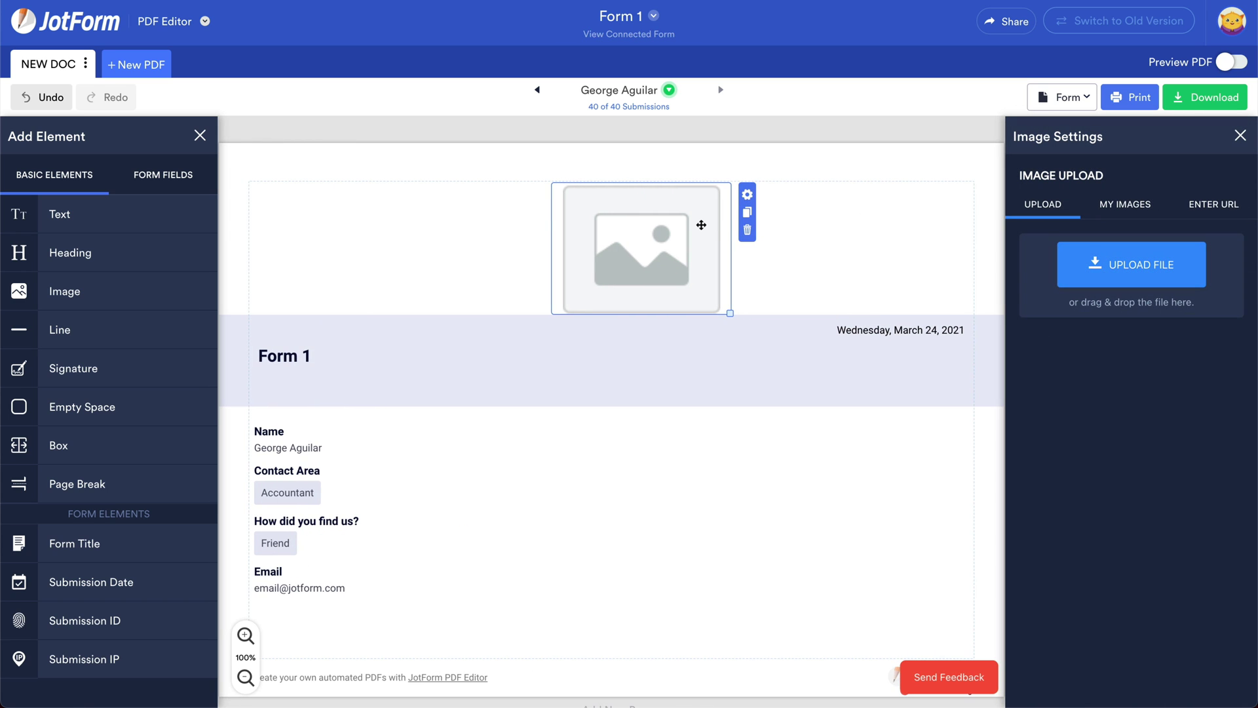
{"action": "left_click", "coordinate": [1153, 207]}
{"action": "left_click", "coordinate": [1190, 266]}
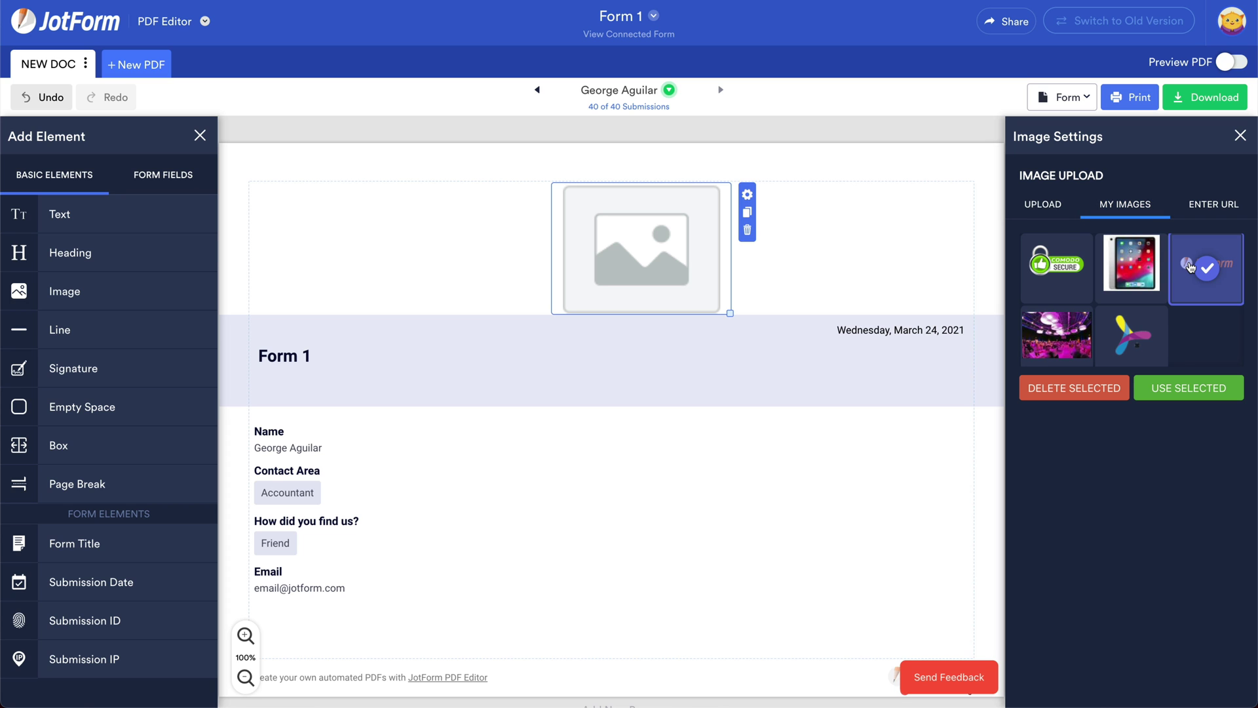
{"action": "left_click", "coordinate": [1172, 379]}
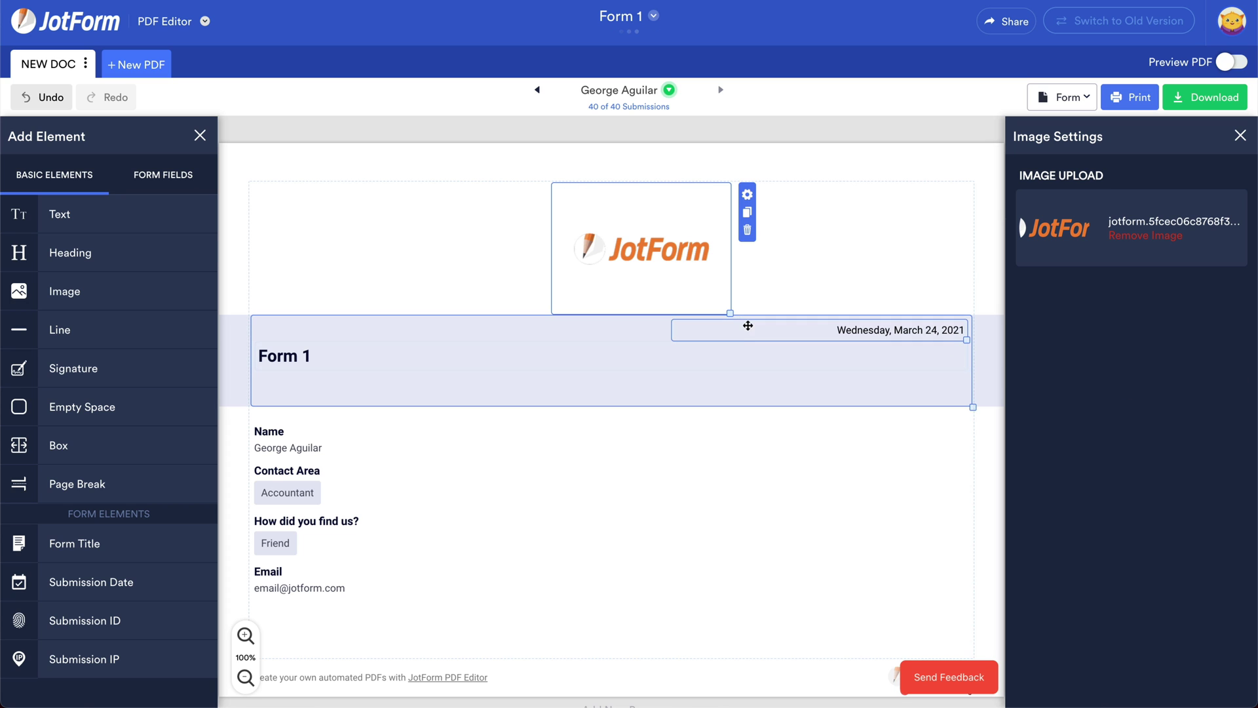
{"action": "left_click_drag", "start_coordinate": [731, 313], "coordinate": [730, 248]}
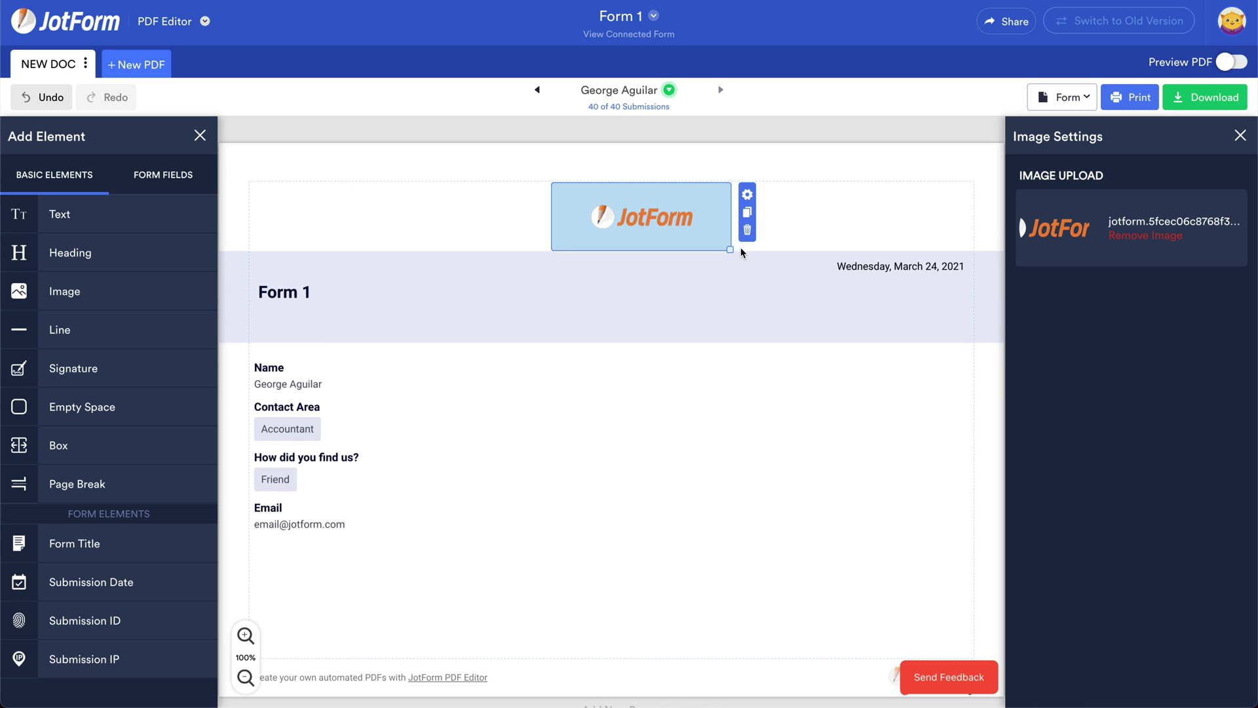
{"action": "left_click", "coordinate": [740, 246]}
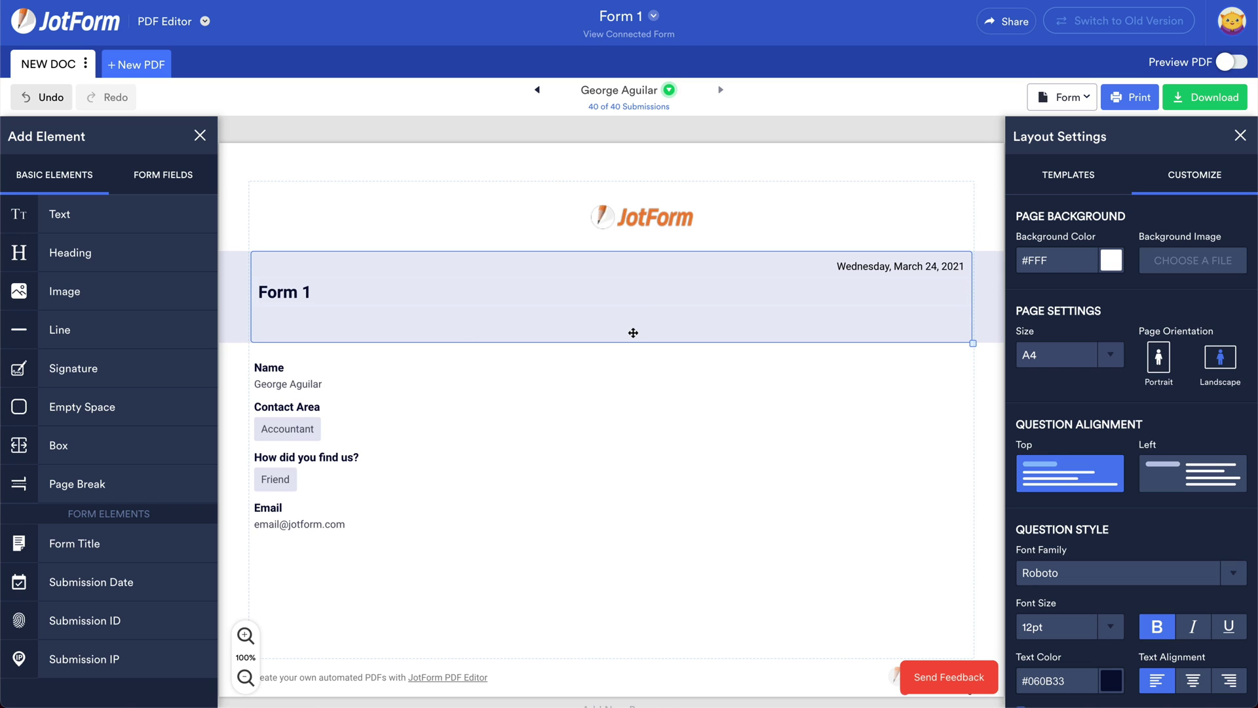
Look through the header box's background image options without applying one
{"action": "left_click", "coordinate": [652, 319]}
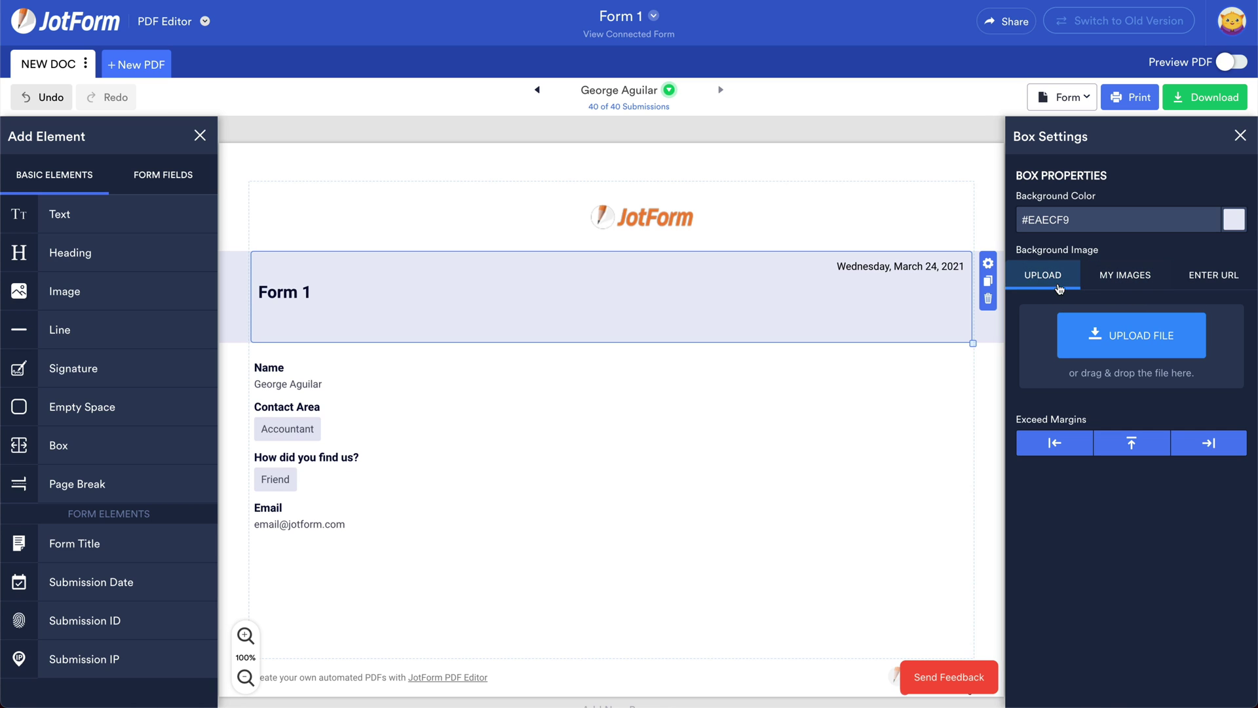
{"action": "left_click", "coordinate": [1129, 285]}
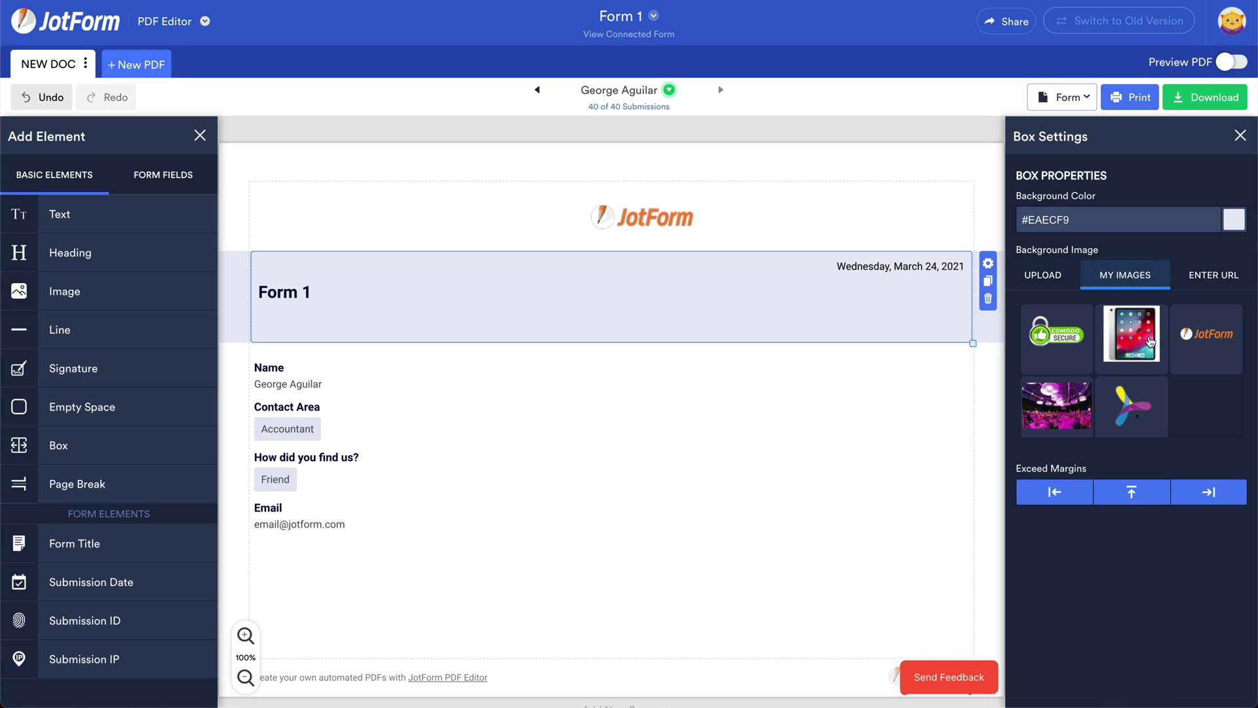
{"action": "left_click", "coordinate": [1081, 277]}
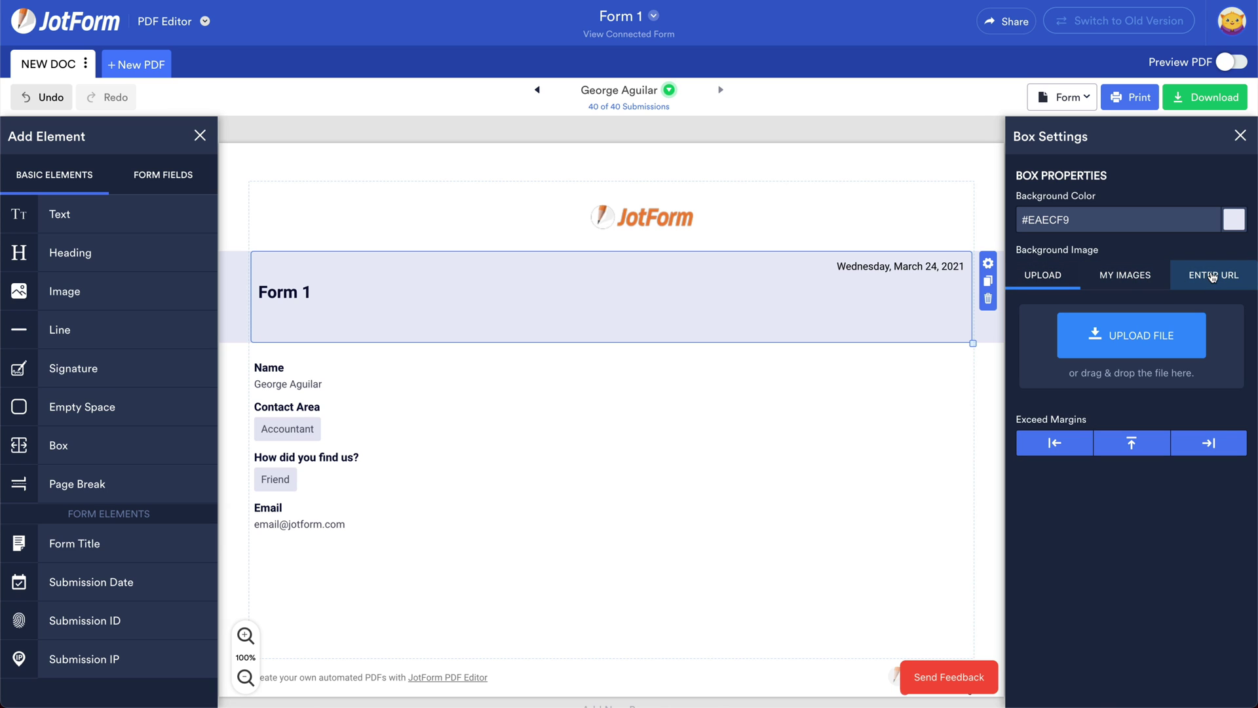
Replace the Form 1 heading text with 'PDF Document for form 1'
{"action": "left_click", "coordinate": [314, 289]}
{"action": "double_click", "coordinate": [314, 288]}
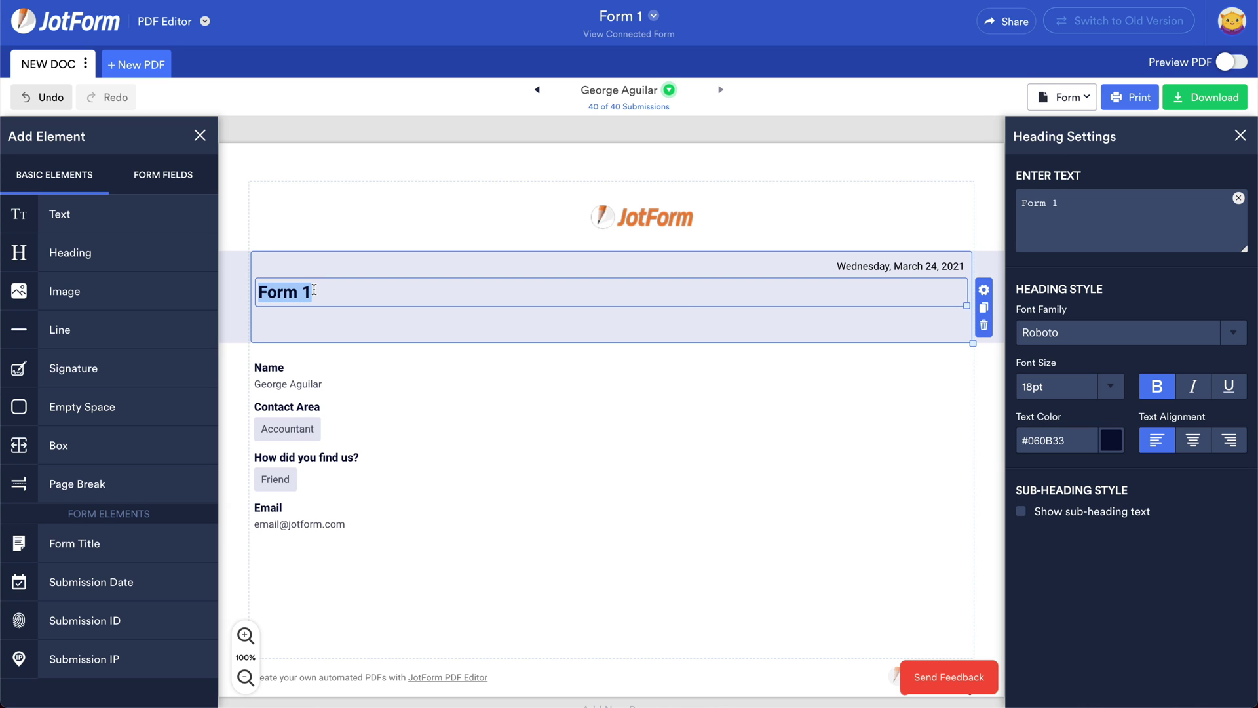
{"action": "type", "text": "PDF Docu"}
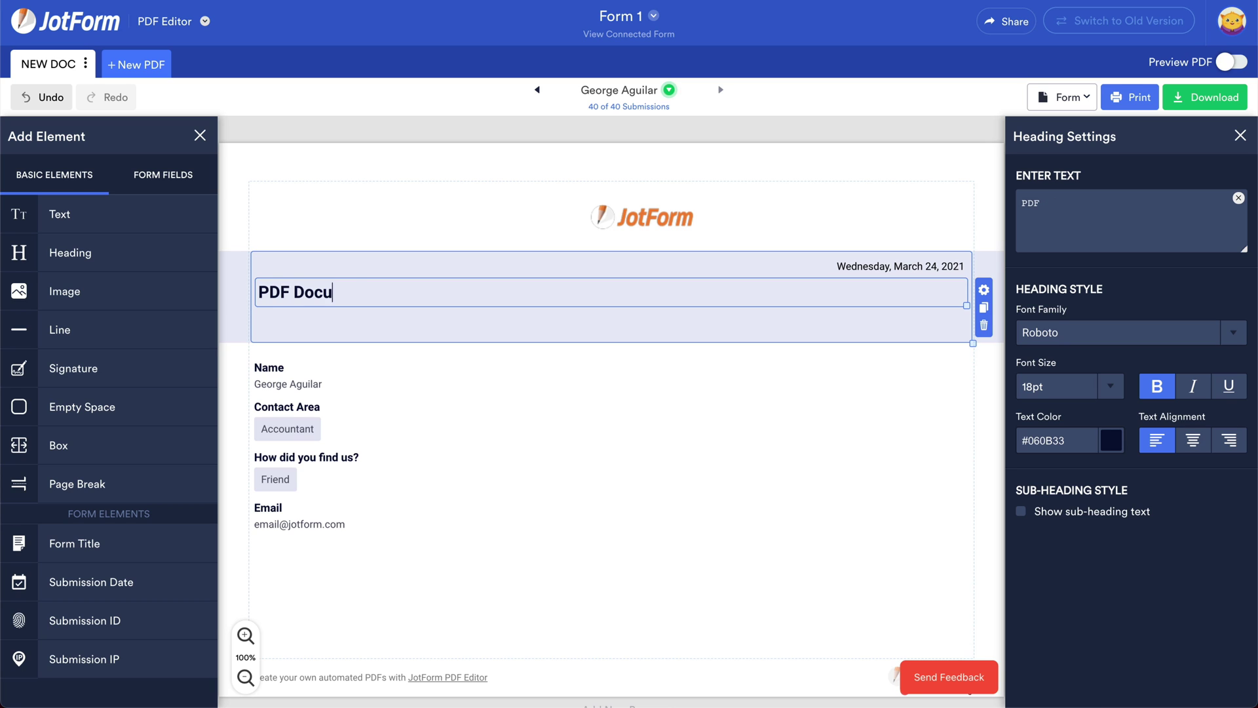
{"action": "type", "text": "ment for form 1"}
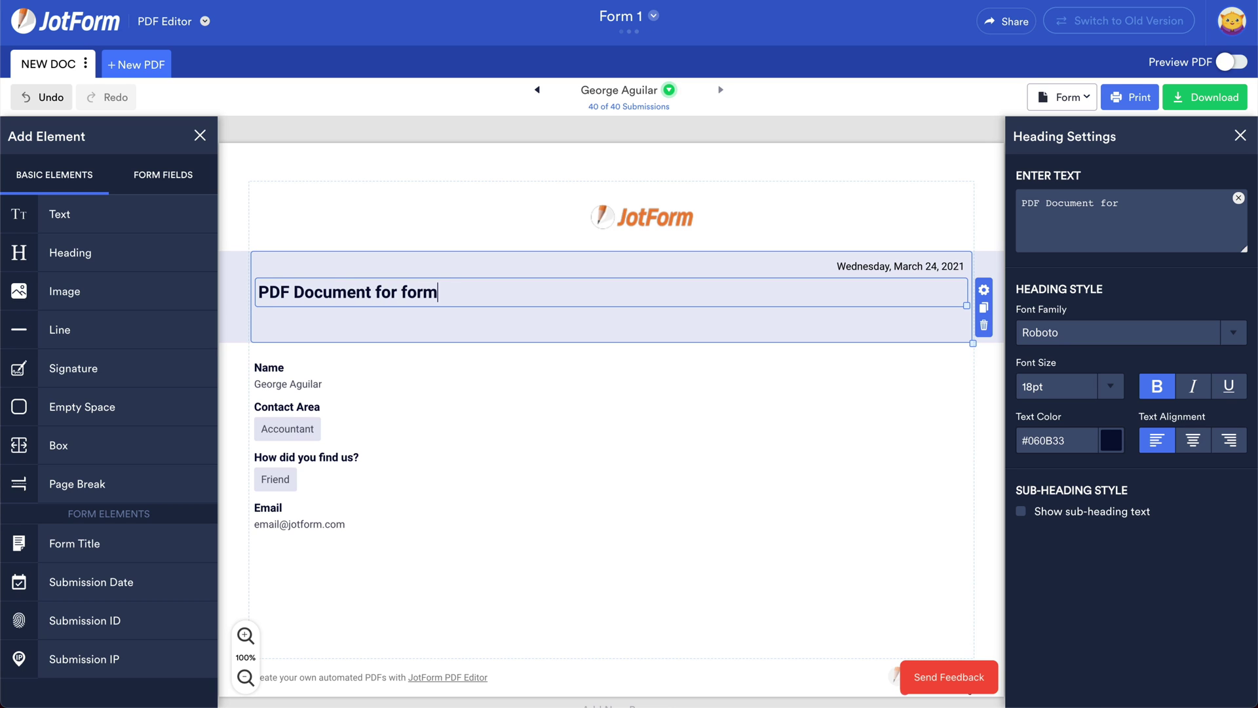
{"action": "left_click", "coordinate": [891, 267]}
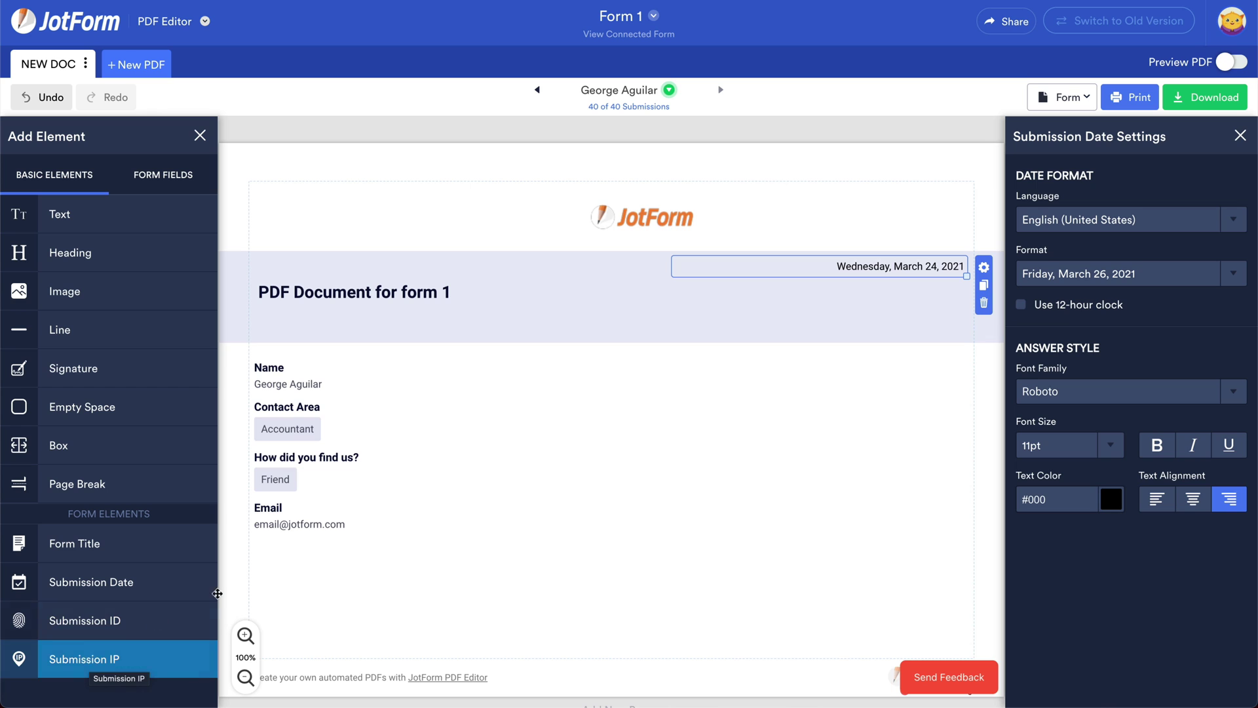
Narrow Name and Contact Area to half width and move Contact Area beside Name
{"action": "left_click", "coordinate": [576, 508]}
{"action": "left_click", "coordinate": [780, 390]}
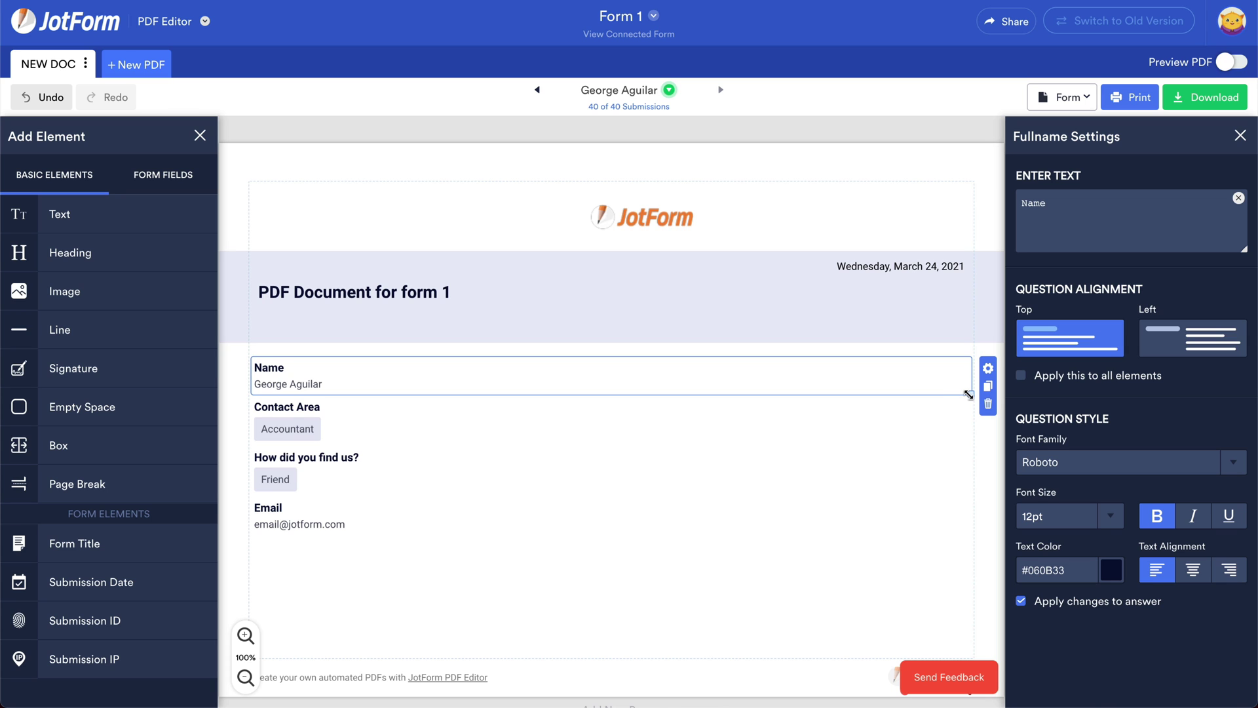
{"action": "left_click_drag", "start_coordinate": [970, 394], "coordinate": [403, 399]}
{"action": "left_click", "coordinate": [452, 420]}
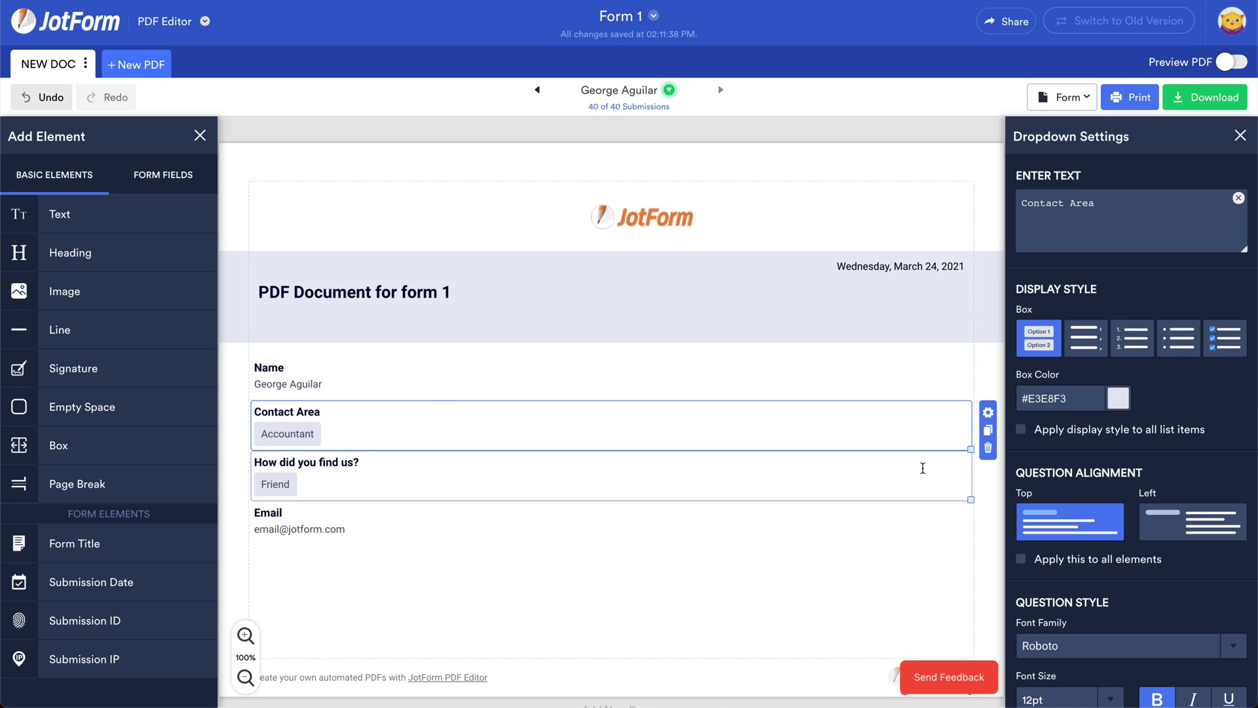
{"action": "left_click_drag", "start_coordinate": [970, 451], "coordinate": [490, 449]}
{"action": "left_click_drag", "start_coordinate": [336, 430], "coordinate": [646, 393]}
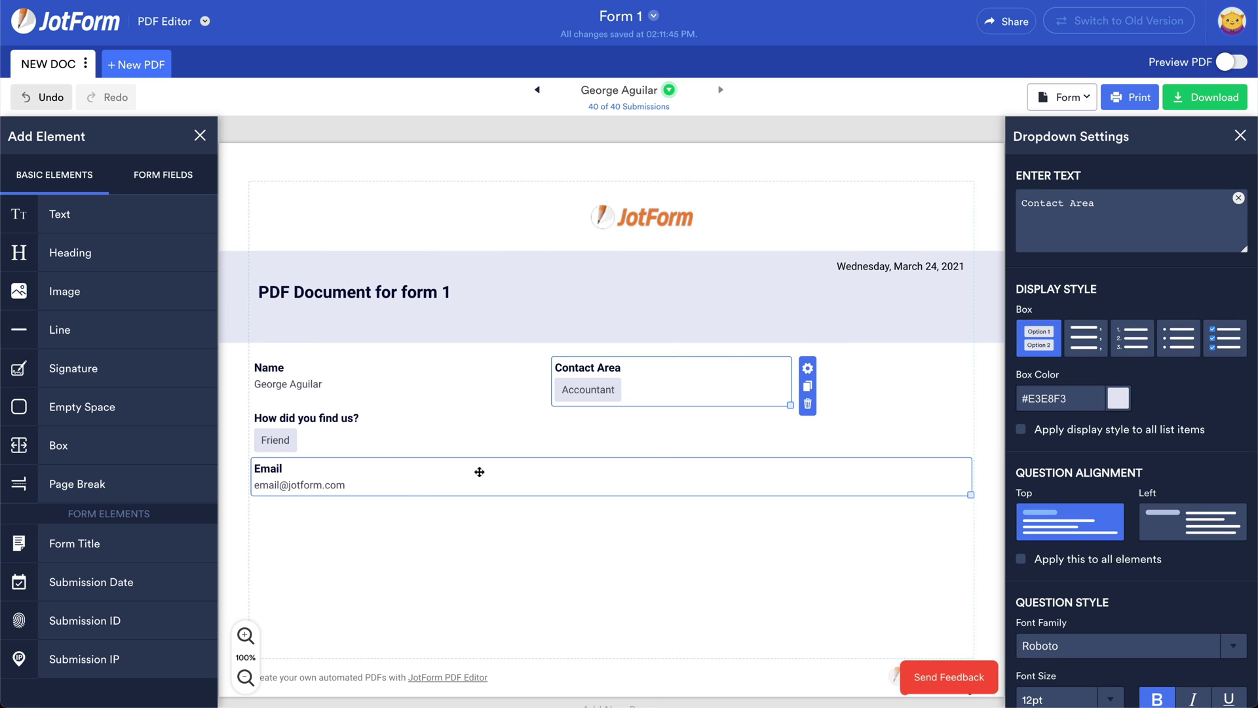
{"action": "scroll", "coordinate": [598, 534], "scroll_direction": "down", "scroll_amount": 1}
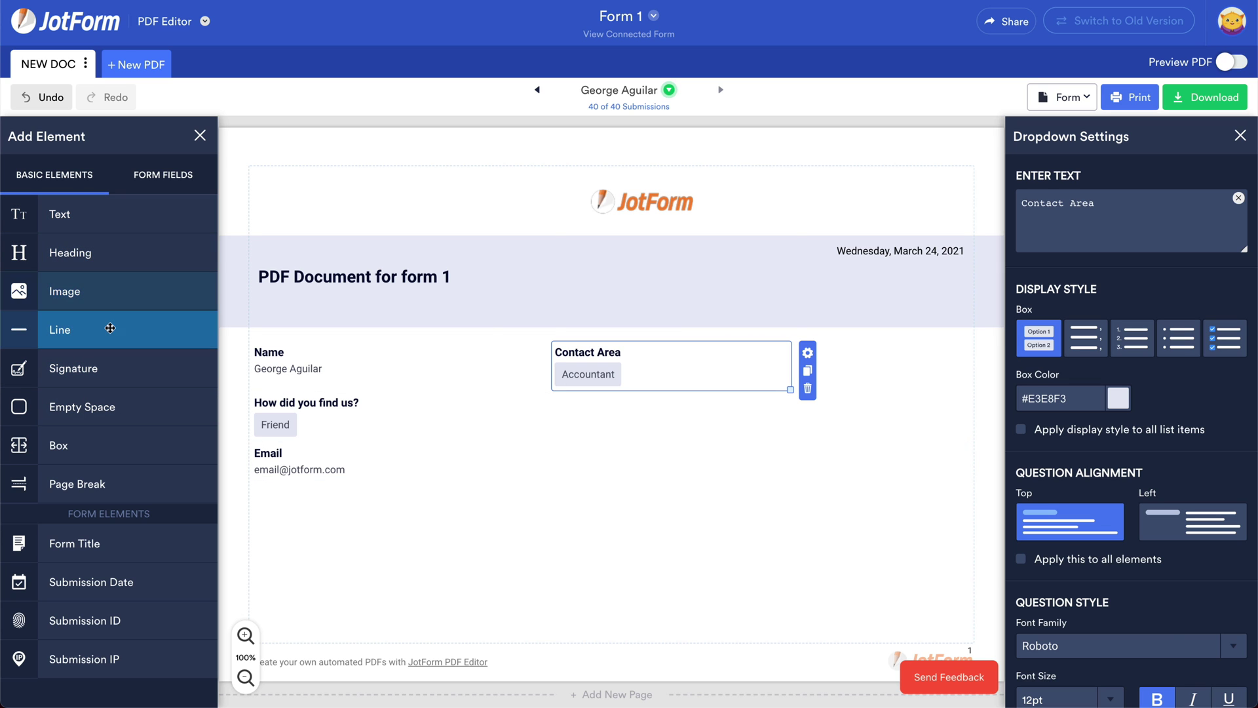
Add a Line, Empty Space and Signature below Email, shifting the signature left
{"action": "left_click_drag", "start_coordinate": [110, 331], "coordinate": [463, 517]}
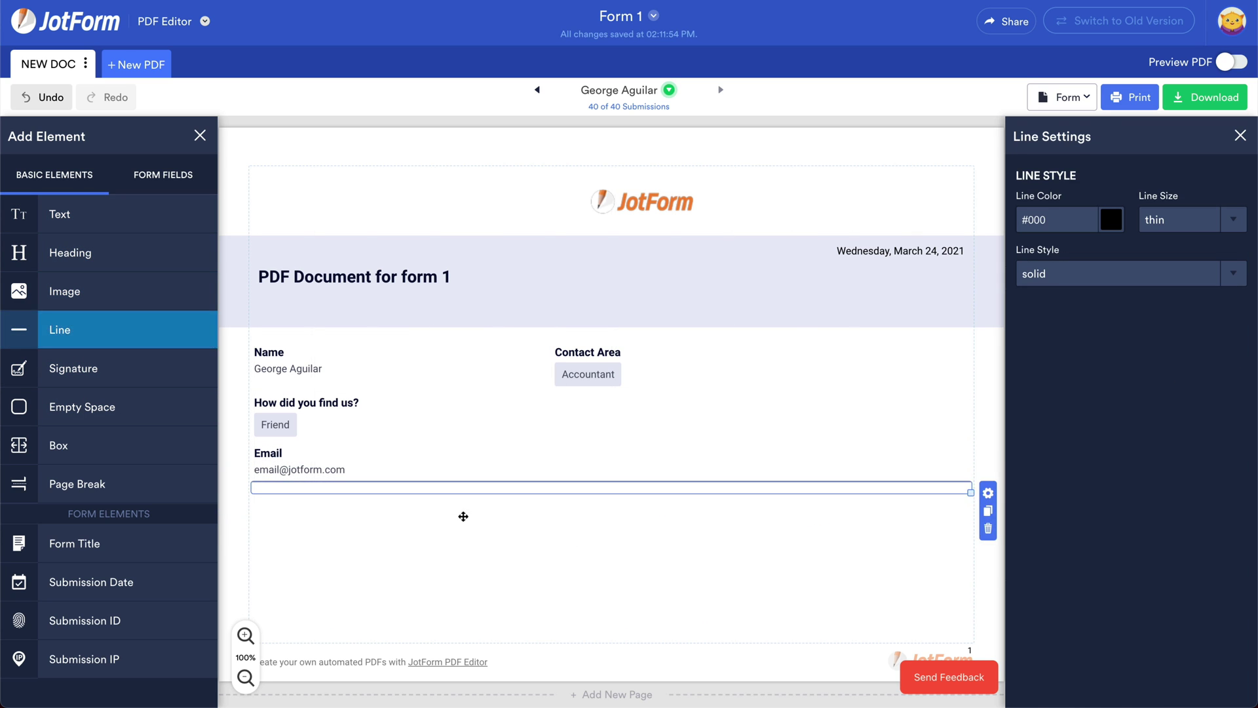
{"action": "mouse_move", "coordinate": [168, 370]}
{"action": "left_mouse_down"}
{"action": "mouse_move", "coordinate": [575, 702]}
{"action": "mouse_move", "coordinate": [634, 560]}
{"action": "mouse_move", "coordinate": [653, 554]}
{"action": "left_mouse_up"}
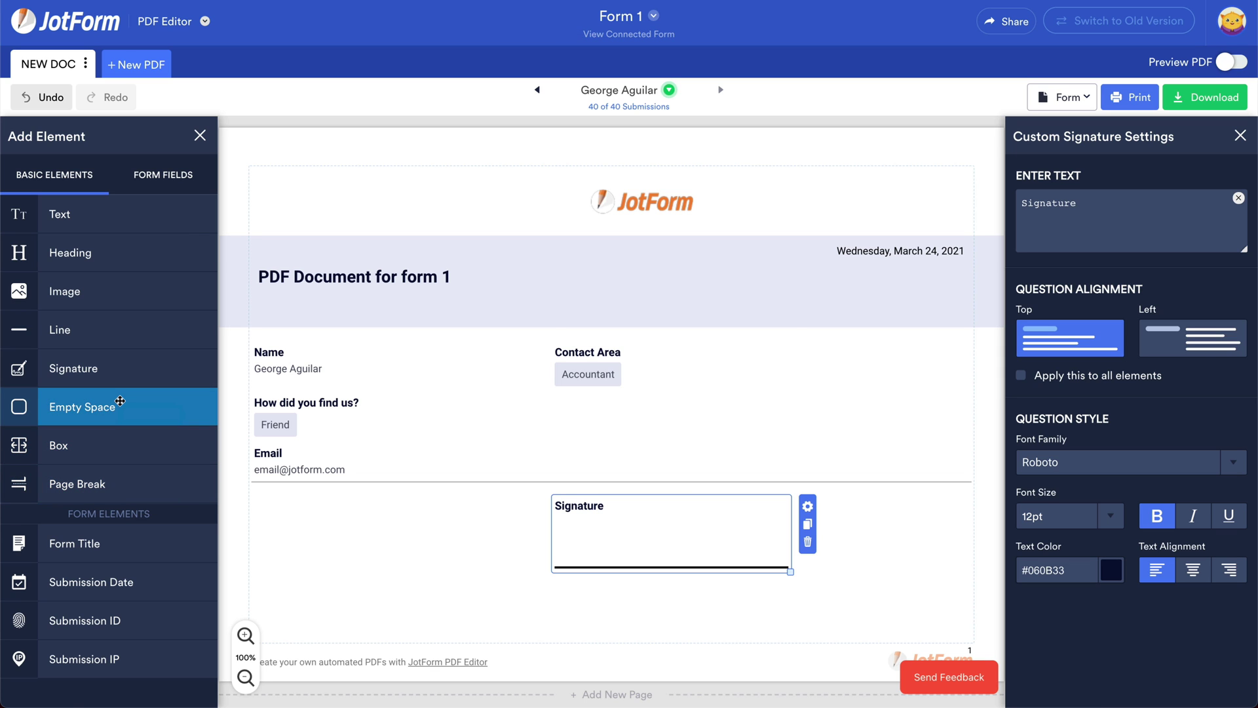
{"action": "mouse_move", "coordinate": [120, 400]}
{"action": "left_mouse_down"}
{"action": "mouse_move", "coordinate": [598, 550]}
{"action": "mouse_move", "coordinate": [603, 508]}
{"action": "left_mouse_up"}
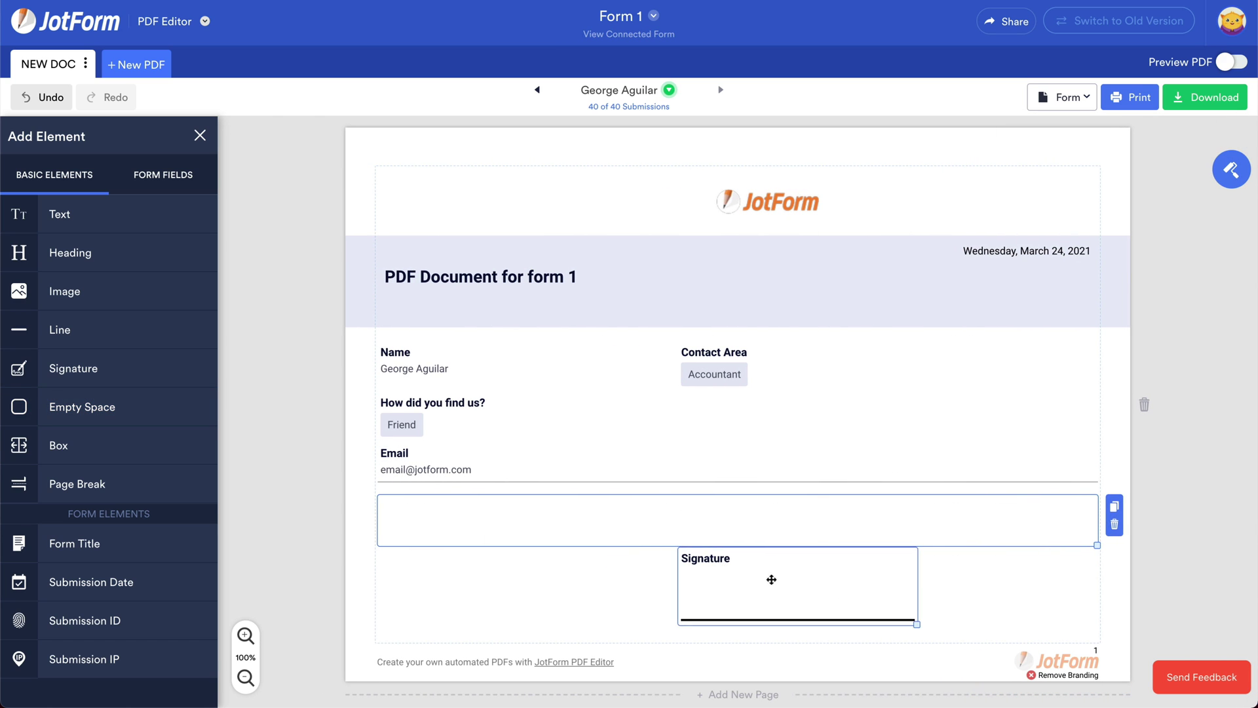
{"action": "left_click_drag", "start_coordinate": [771, 580], "coordinate": [711, 581]}
{"action": "left_click", "coordinate": [912, 528]}
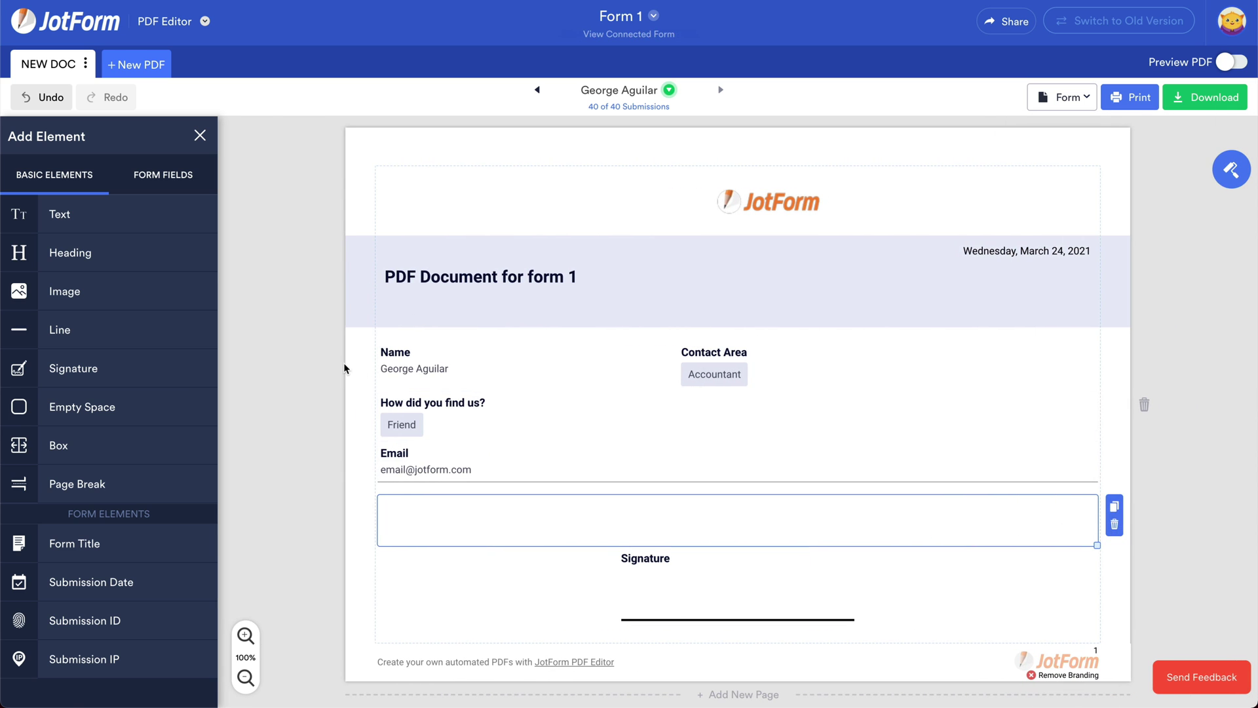
{"action": "left_click", "coordinate": [344, 368]}
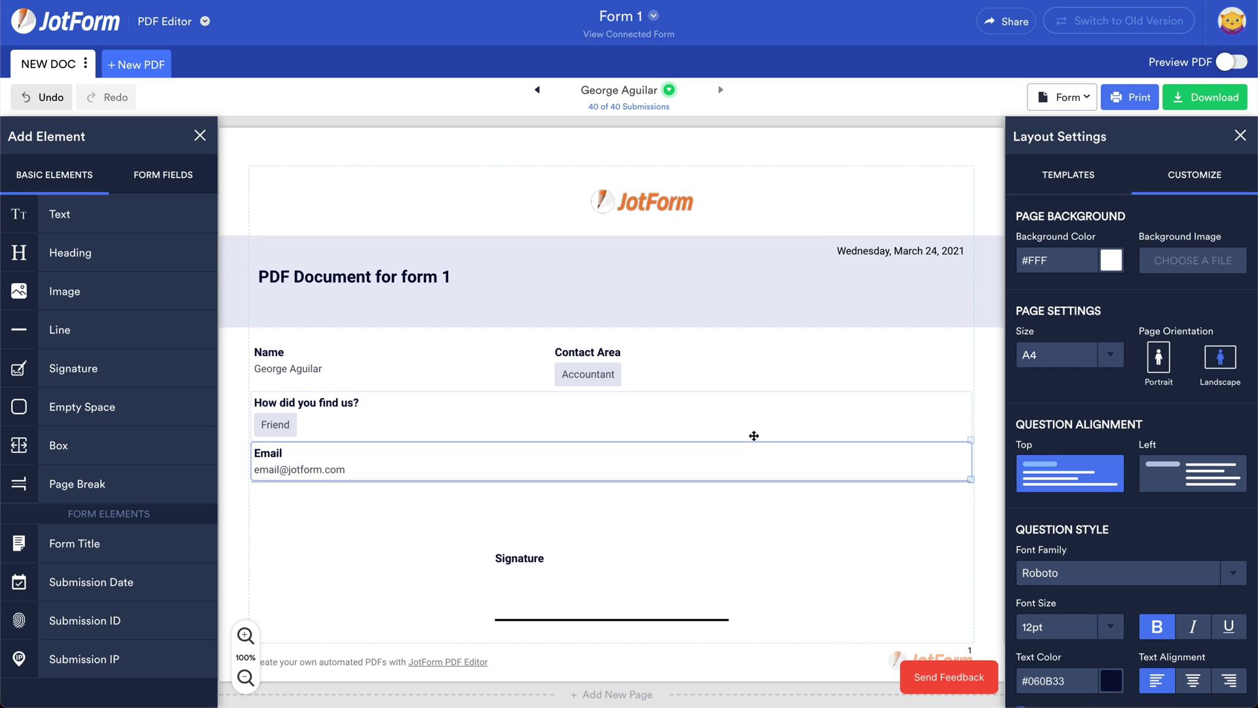
Download the submission as a PDF, then switch the preview to submission 39 of 40
{"action": "left_click", "coordinate": [1143, 79]}
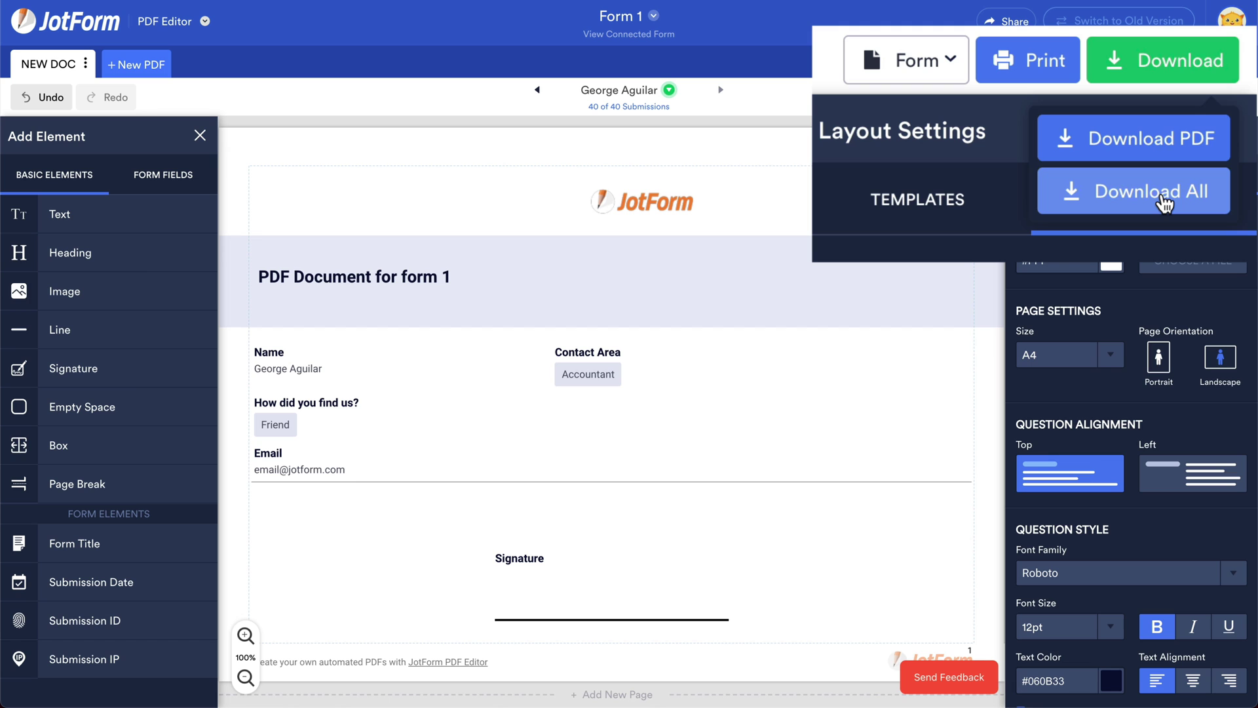
{"action": "left_click", "coordinate": [827, 136]}
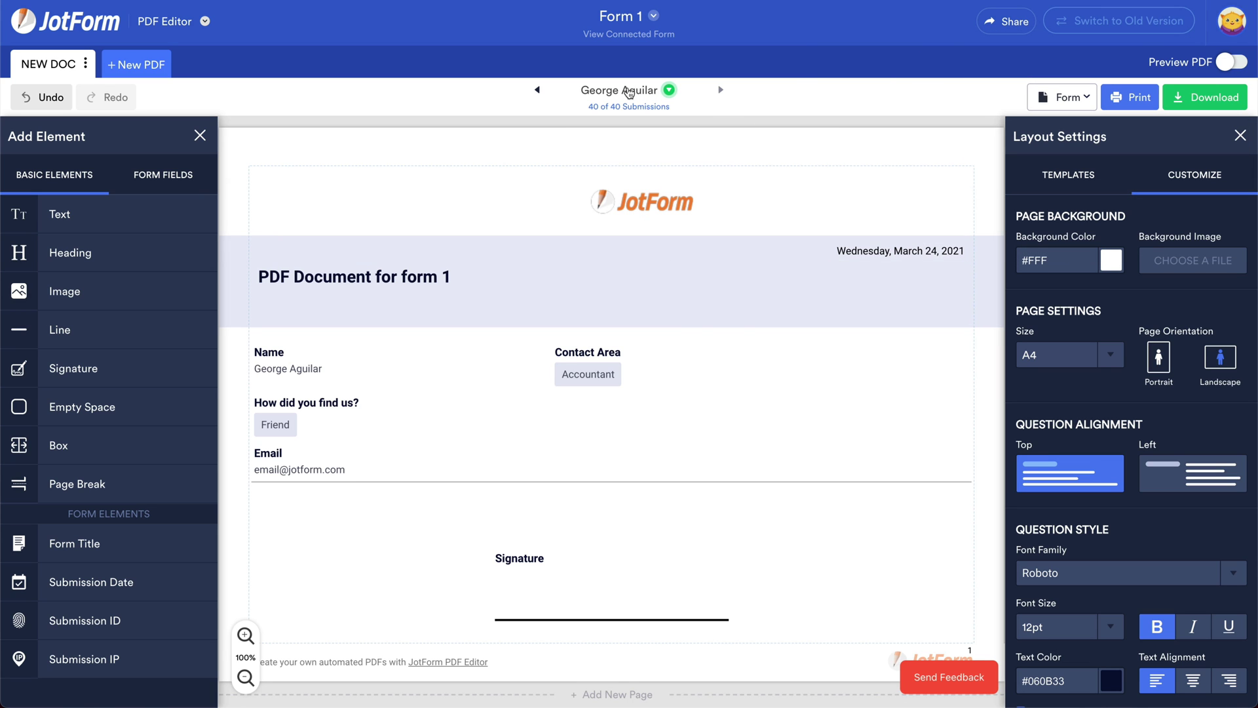
{"action": "left_click", "coordinate": [668, 92]}
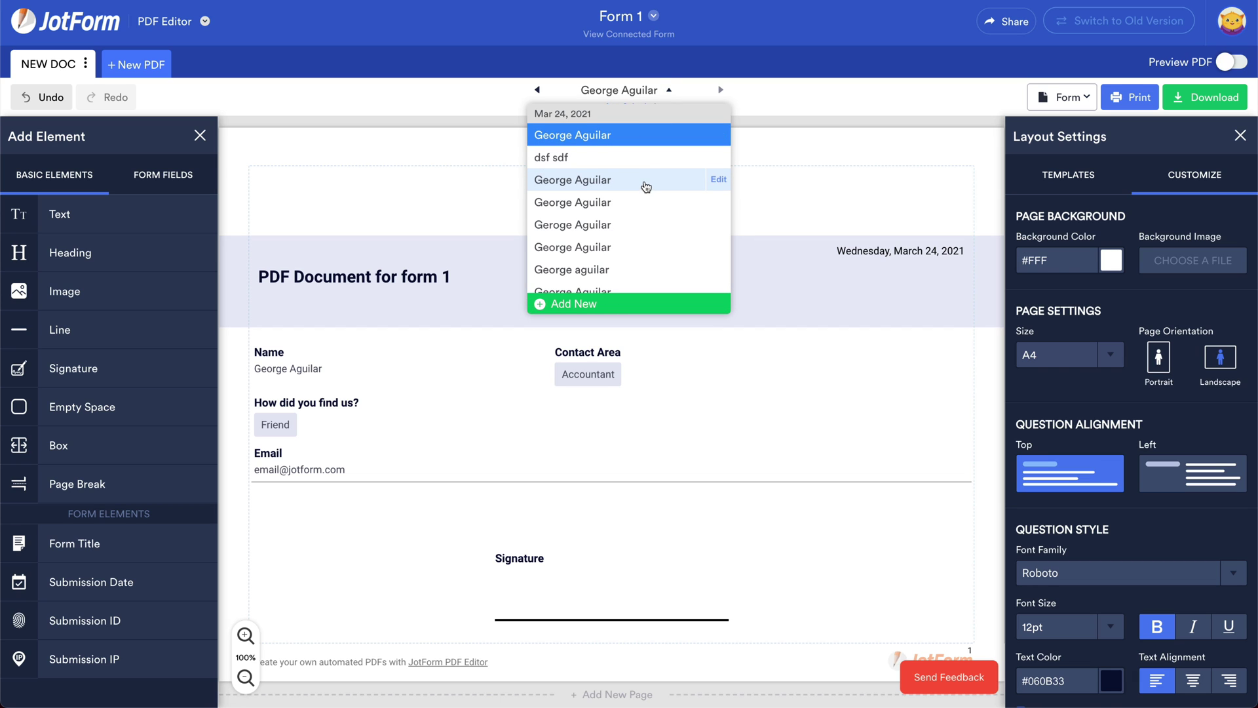
{"action": "left_click", "coordinate": [604, 163]}
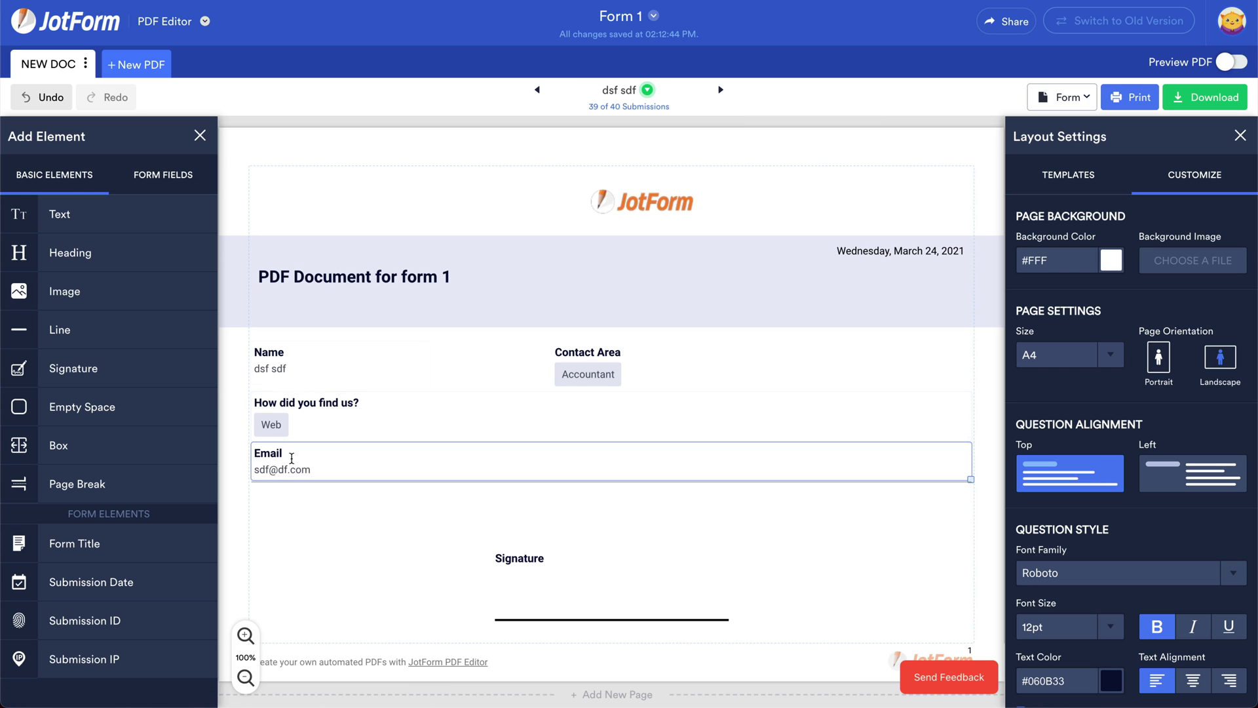